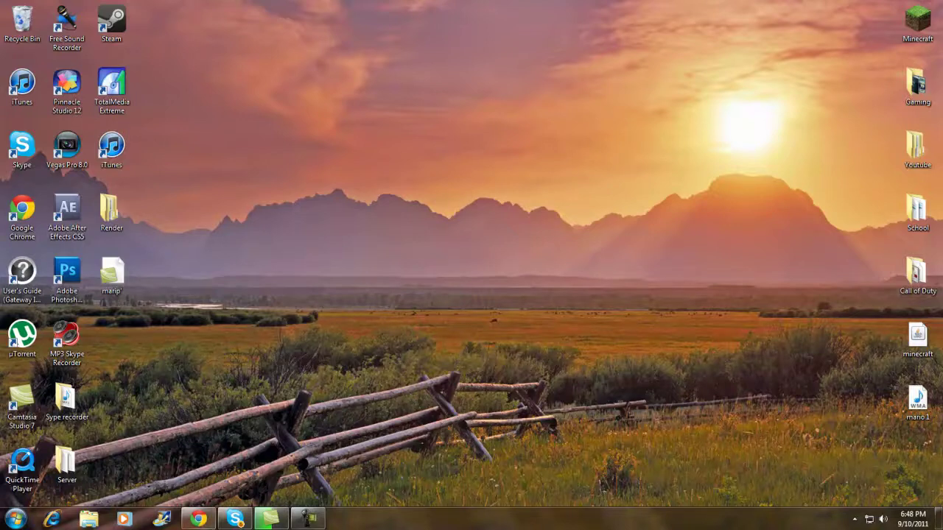
# Bring up the Wireless Redstone v1.4 topic and browse its demos and installation steps
pyautogui.click(198, 519)
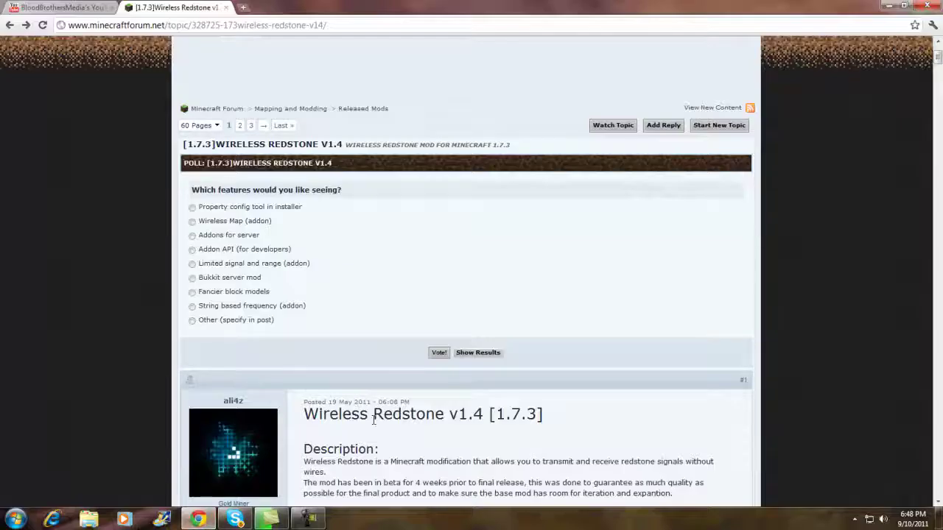
pyautogui.scroll(-1, 374, 420)
pyautogui.scroll(-1, 456, 372)
pyautogui.scroll(-3, 456, 371)
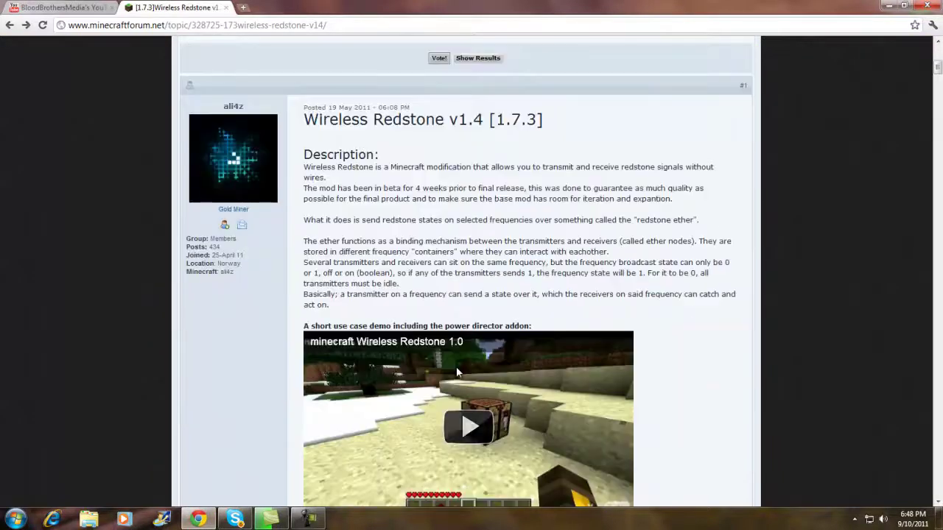
pyautogui.scroll(-3, 457, 374)
pyautogui.scroll(-3, 457, 376)
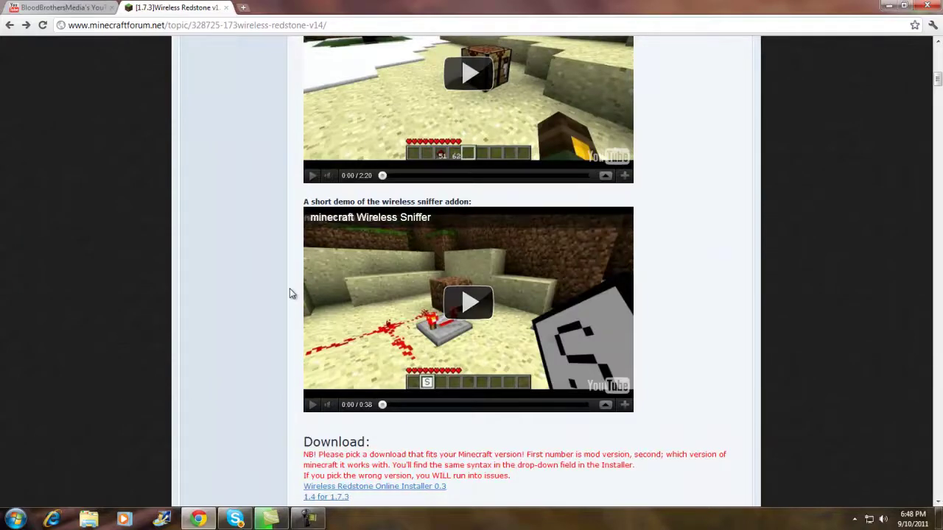
pyautogui.scroll(1, 290, 289)
pyautogui.scroll(1, 289, 289)
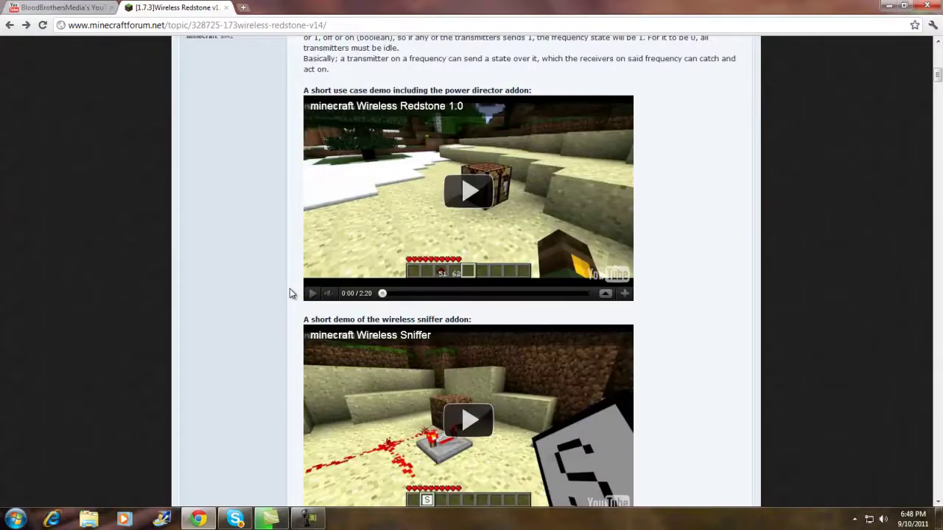
pyautogui.scroll(2, 289, 272)
pyautogui.scroll(-2, 289, 273)
pyautogui.scroll(-2, 289, 274)
pyautogui.scroll(-2, 254, 310)
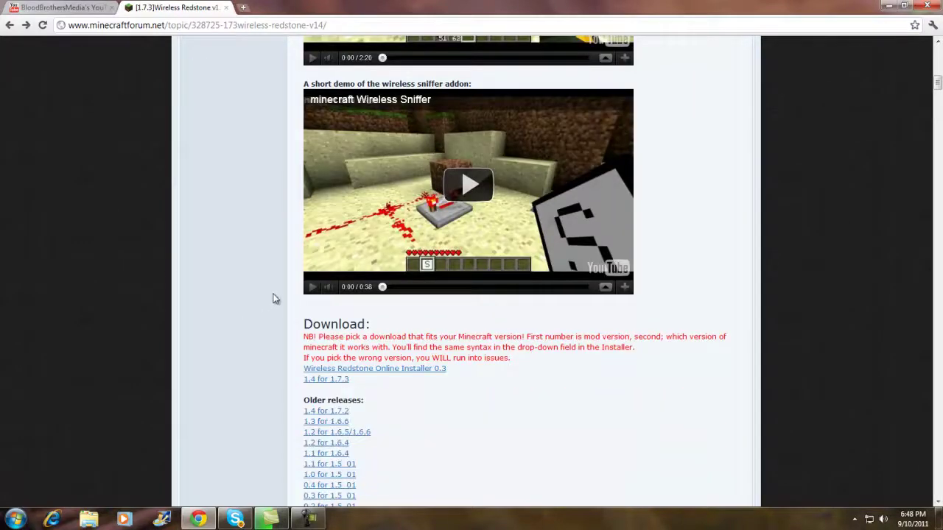
pyautogui.scroll(2, 265, 285)
pyautogui.scroll(4, 262, 283)
pyautogui.scroll(4, 263, 283)
pyautogui.scroll(3, 264, 284)
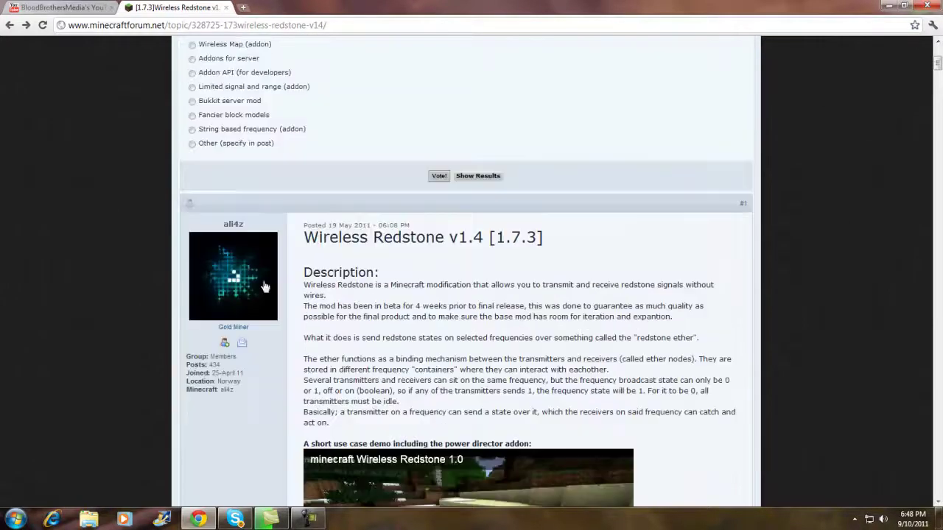
pyautogui.scroll(2, 280, 265)
pyautogui.scroll(3, 294, 248)
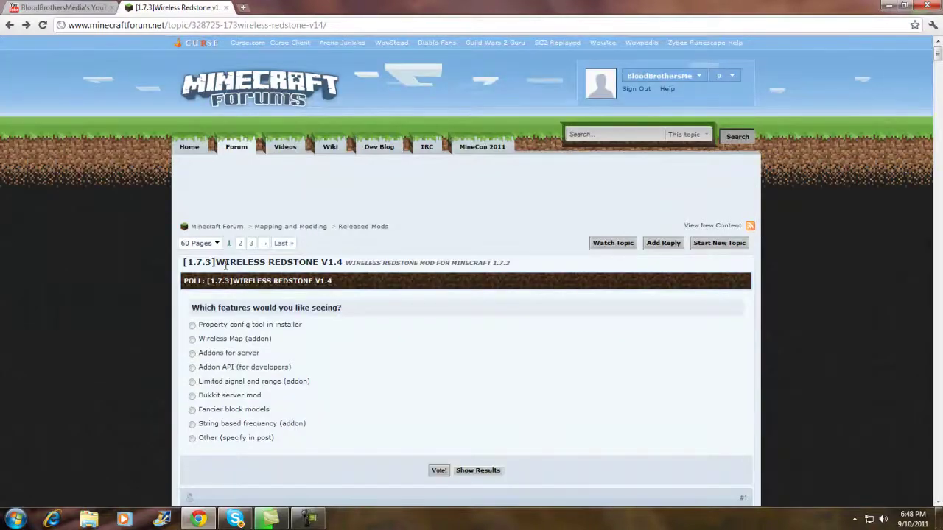
pyautogui.scroll(-3, 246, 265)
pyautogui.scroll(-2, 246, 265)
pyautogui.scroll(-3, 198, 316)
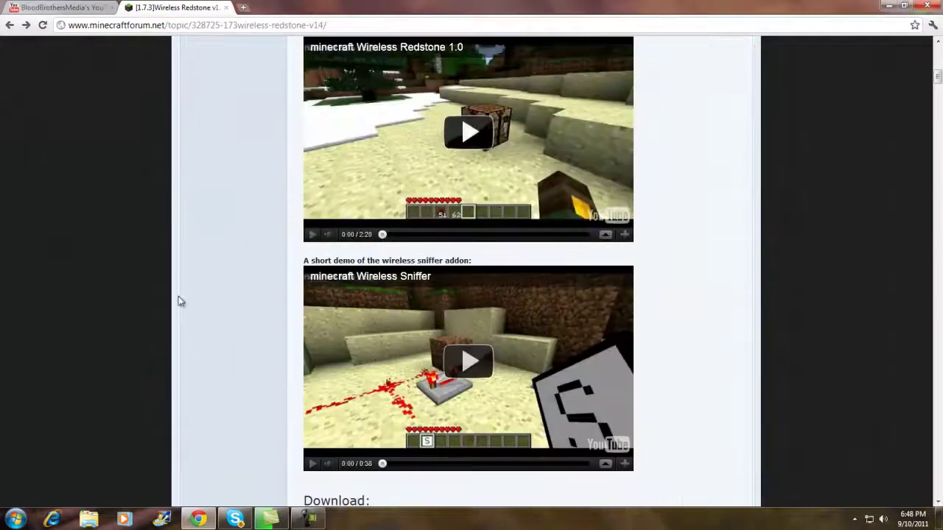
pyautogui.scroll(-5, 157, 281)
pyautogui.scroll(-2, 156, 280)
pyautogui.scroll(-2, 157, 280)
pyautogui.scroll(-1, 258, 286)
pyautogui.scroll(1, 229, 258)
pyautogui.scroll(3, 205, 223)
pyautogui.scroll(2, 207, 214)
pyautogui.scroll(2, 214, 200)
pyautogui.scroll(3, 243, 188)
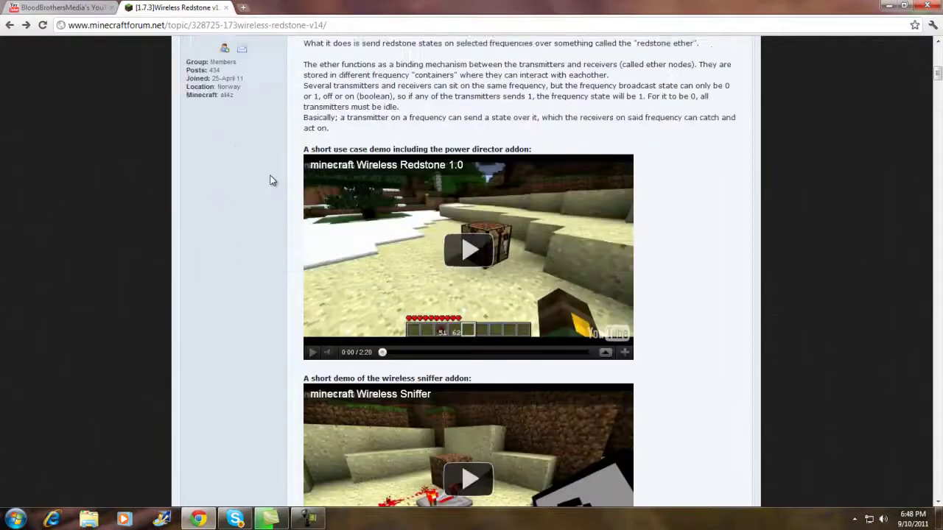
pyautogui.scroll(2, 272, 181)
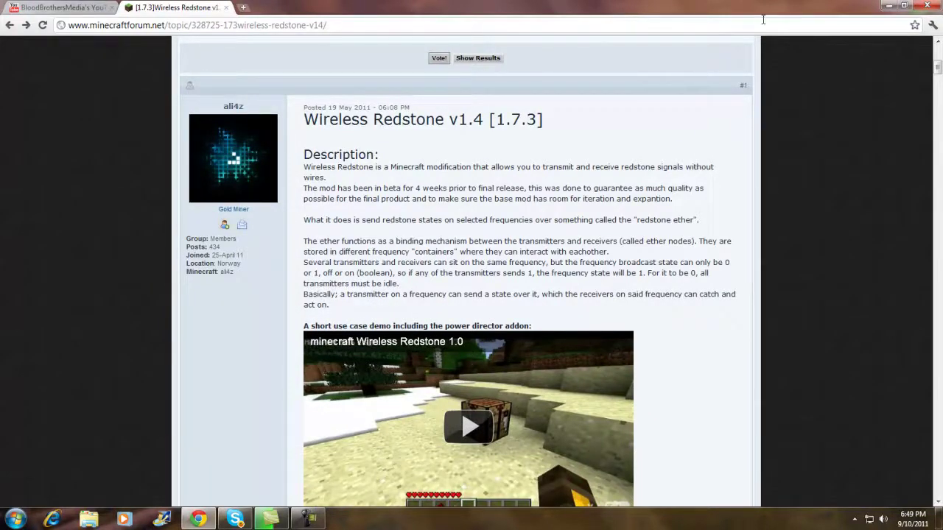
pyautogui.click(888, 6)
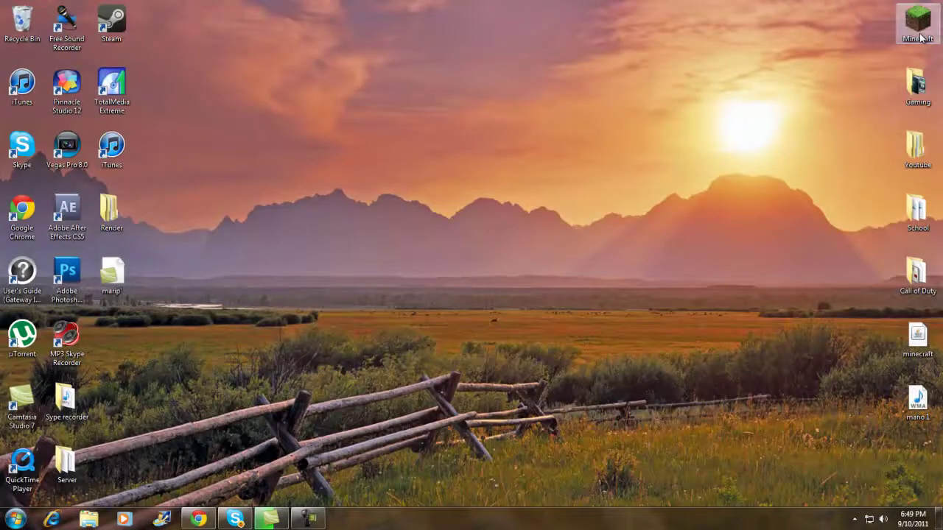
pyautogui.click(198, 519)
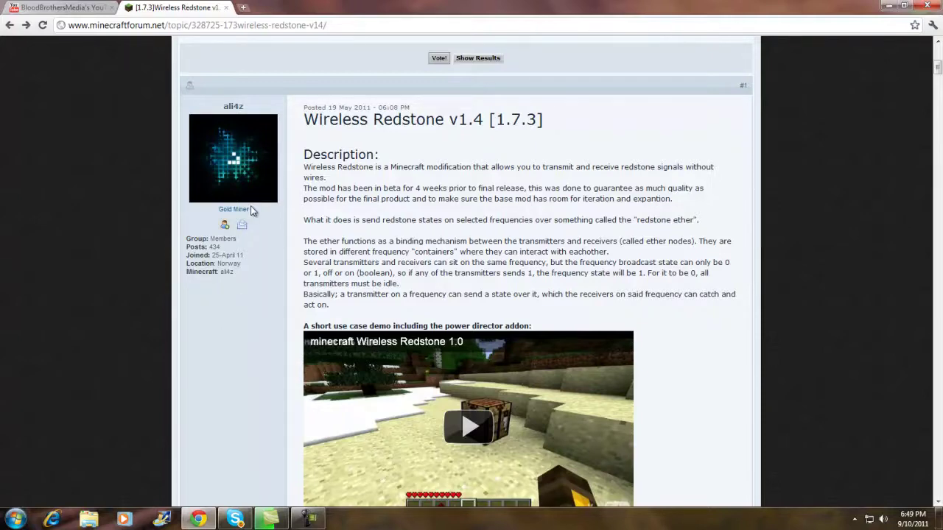
# Download WirelessRedstone14.zip ('1.4 for 1.7.3') from the post's Download section
pyautogui.scroll(-3, 258, 221)
pyautogui.scroll(-3, 257, 250)
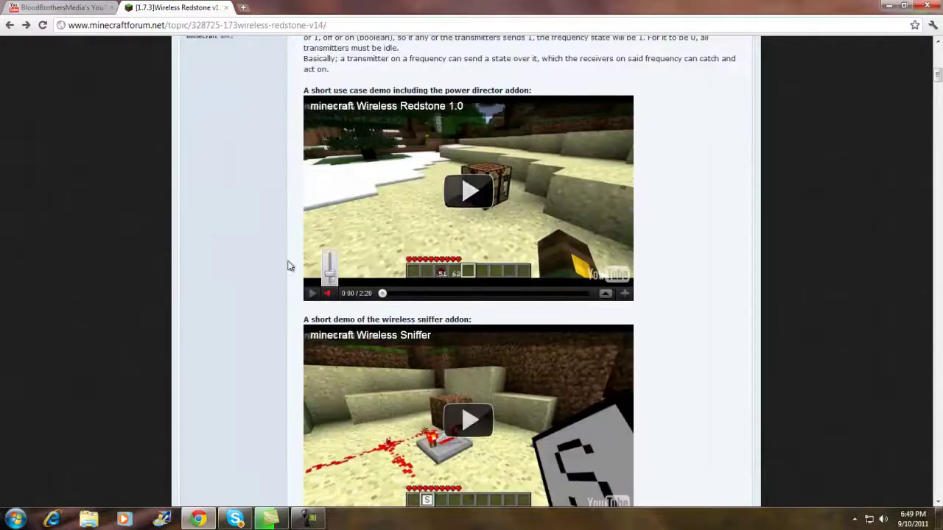
pyautogui.scroll(-4, 221, 243)
pyautogui.scroll(-1, 250, 233)
pyautogui.scroll(-1, 235, 272)
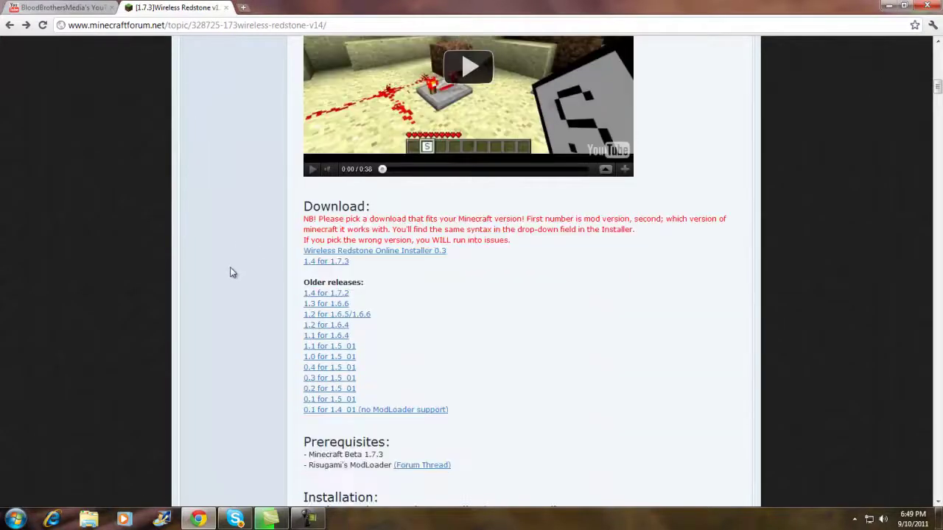
pyautogui.click(313, 264)
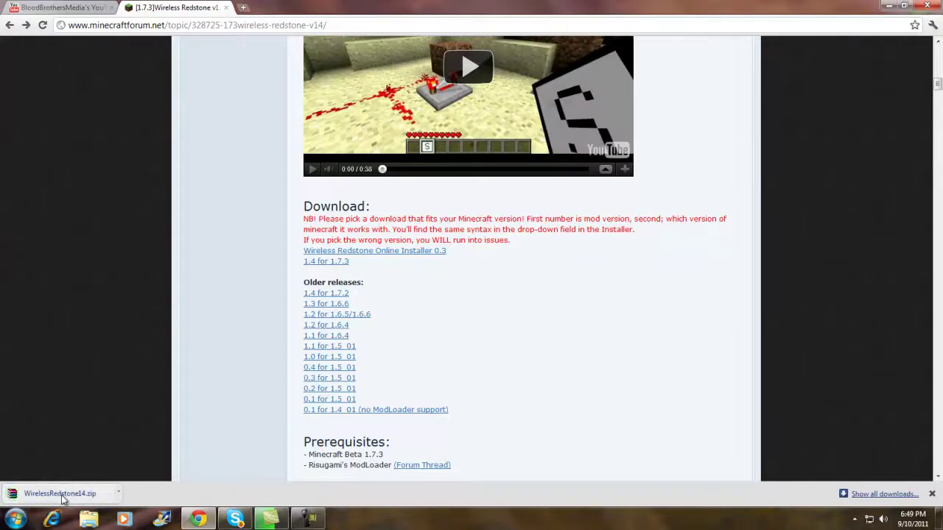
pyautogui.scroll(-1, 302, 348)
pyautogui.scroll(-1, 328, 377)
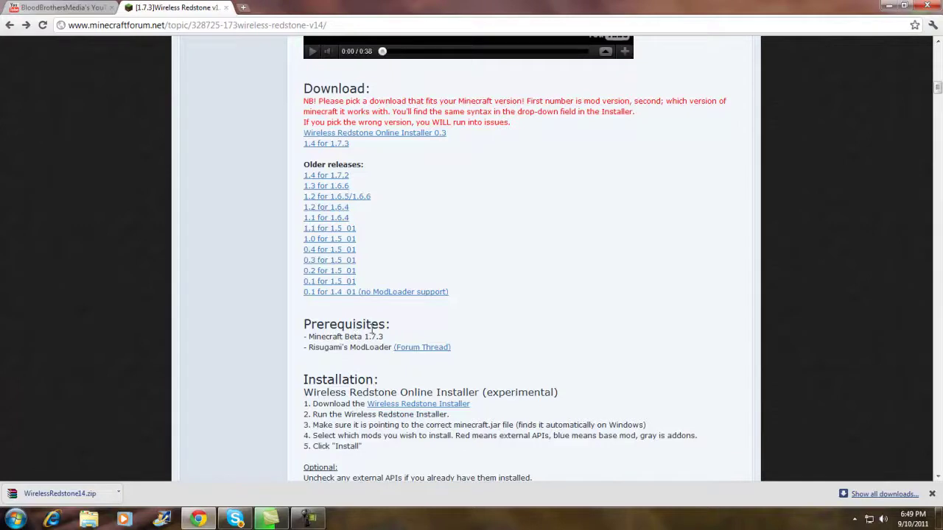
# Download ModLoader for Beta 1.7.3 directly from its forum thread
pyautogui.click(418, 350)
pyautogui.scroll(-1, 345, 351)
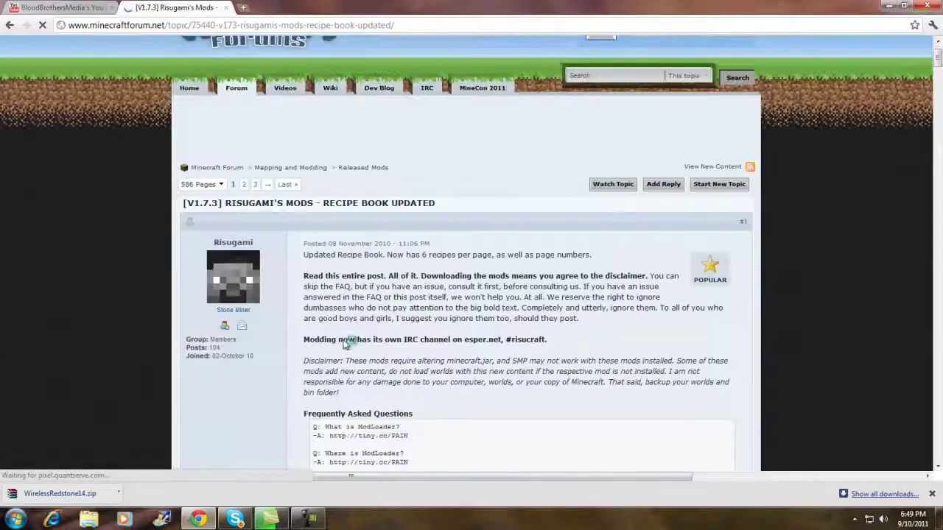
pyautogui.scroll(-1, 345, 350)
pyautogui.scroll(-3, 345, 350)
pyautogui.scroll(-5, 344, 351)
pyautogui.scroll(-2, 345, 351)
pyautogui.scroll(-3, 340, 352)
pyautogui.scroll(-2, 339, 353)
pyautogui.click(401, 411)
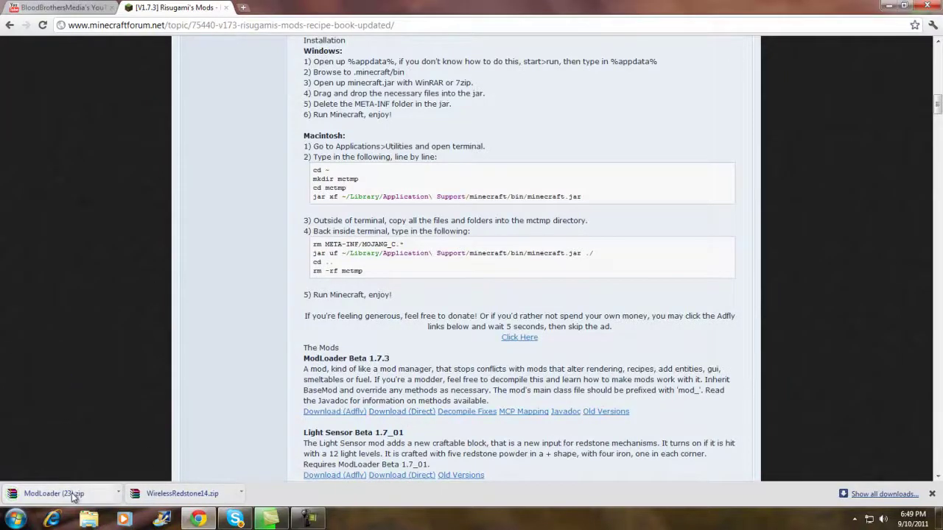
# Open both downloaded zips in WinRAR, dismiss the nag, and minimize them
pyautogui.click(137, 503)
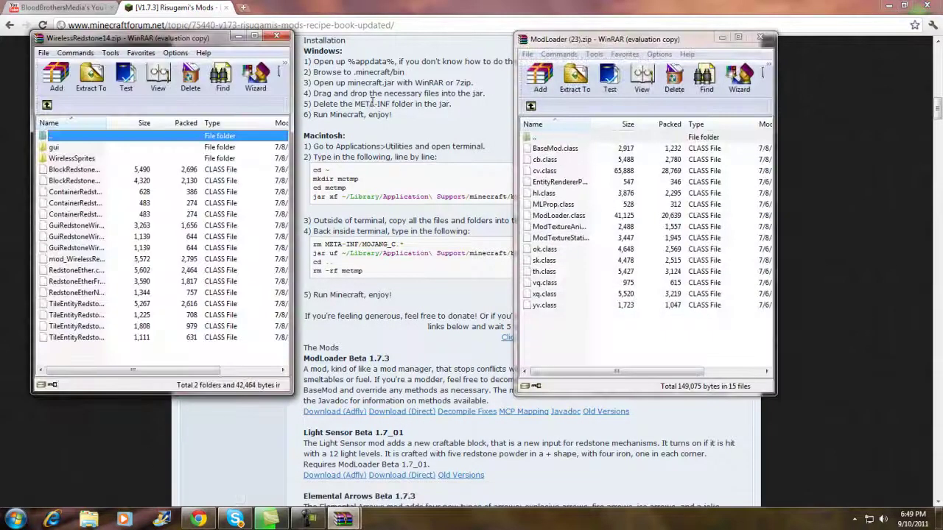
pyautogui.click(566, 214)
pyautogui.click(722, 37)
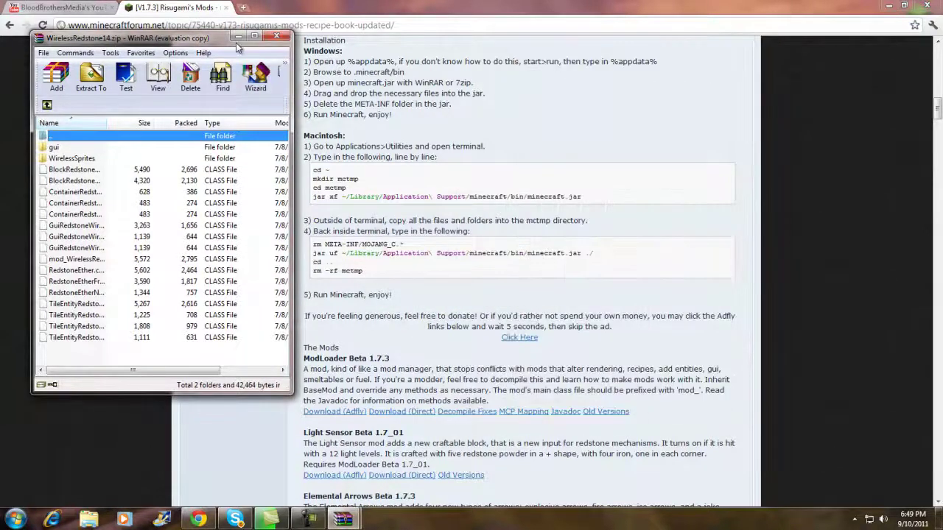
pyautogui.click(238, 36)
# Create a new desktop folder named 'Back 1'
pyautogui.click(886, 7)
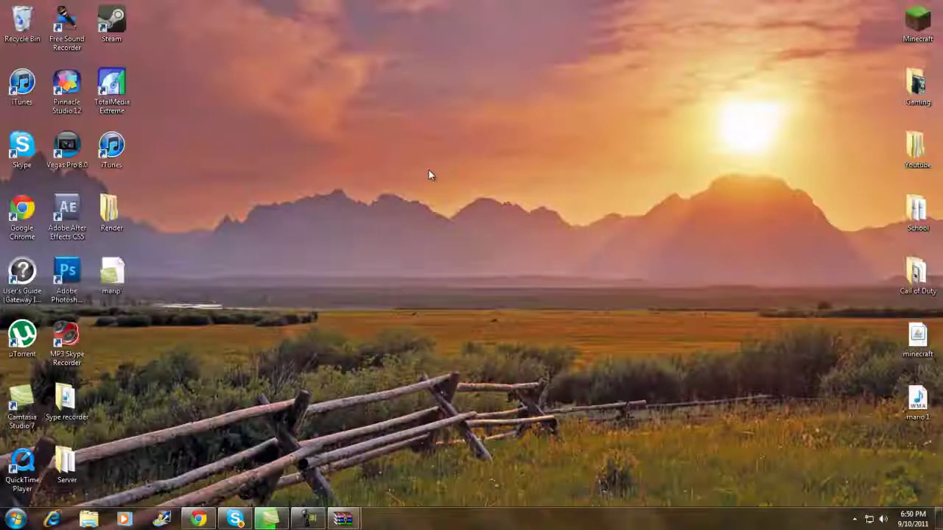
pyautogui.rightClick(428, 170)
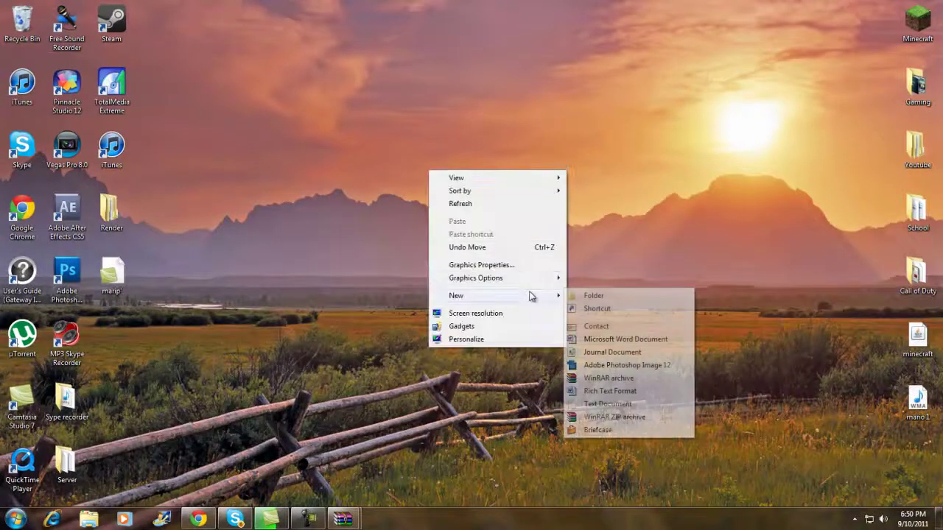
pyautogui.click(589, 295)
pyautogui.write('Back')
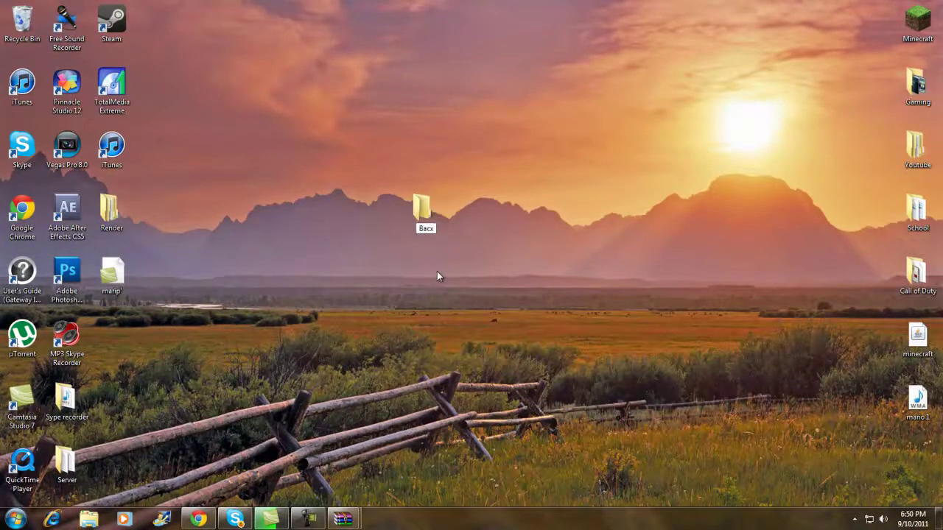
pyautogui.write(' 1')
pyautogui.press('Return')
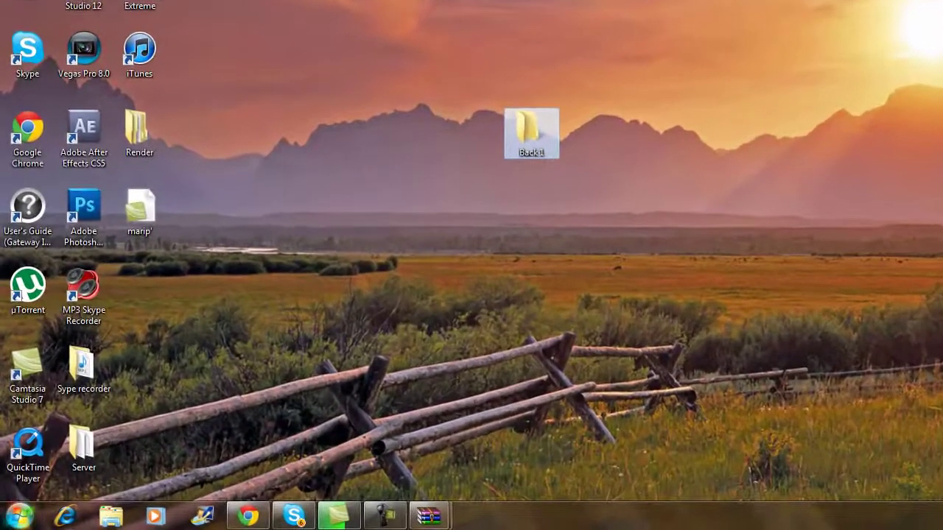
# Start a Start-menu search for %appdata%
pyautogui.click(20, 515)
pyautogui.click(676, 320)
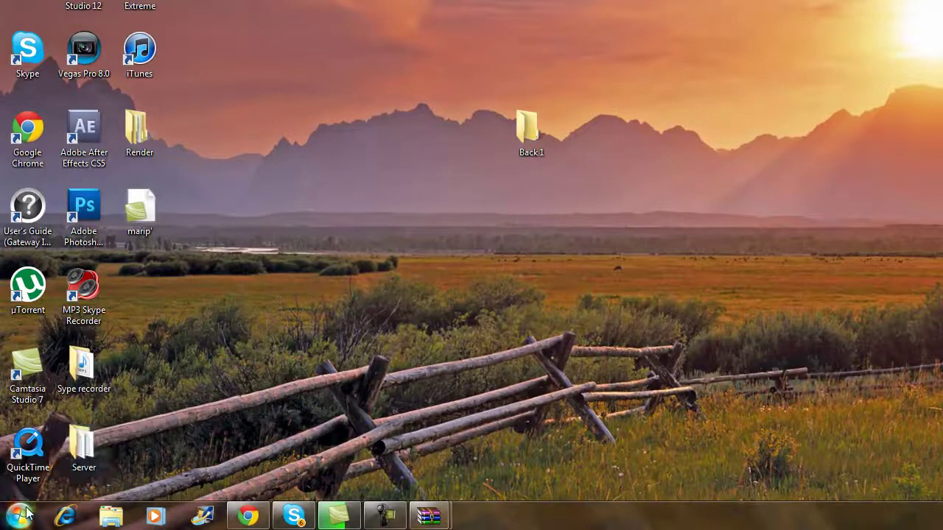
pyautogui.click(22, 514)
pyautogui.click(50, 479)
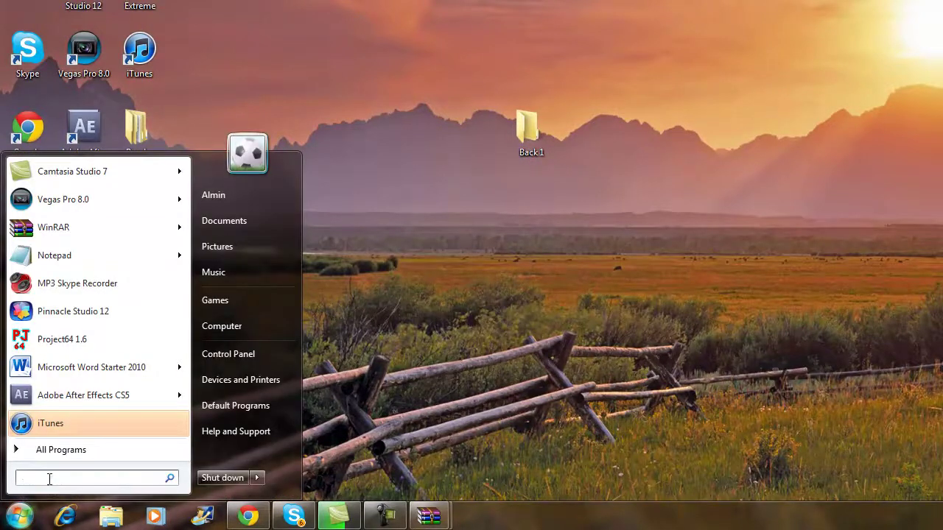
pyautogui.write('%appdata%')
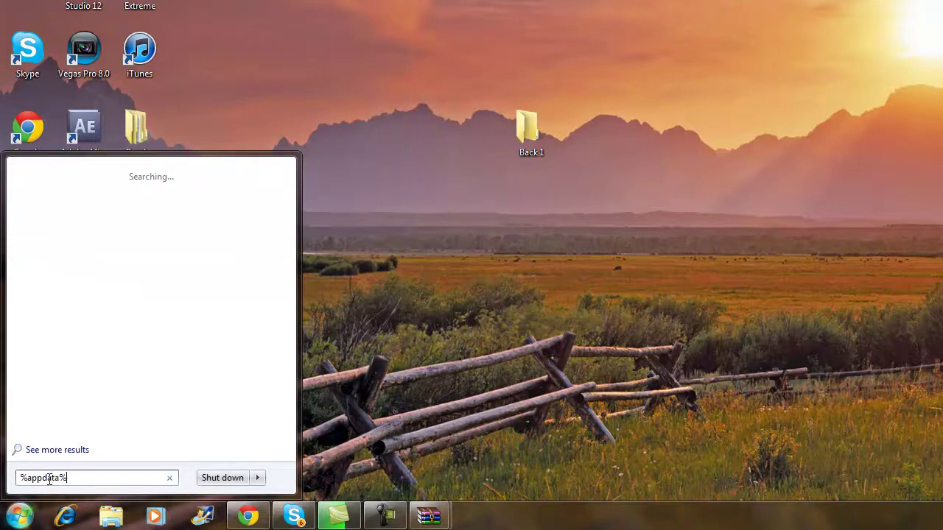
# Open the .minecraft folder inside Roaming
pyautogui.press('Return')
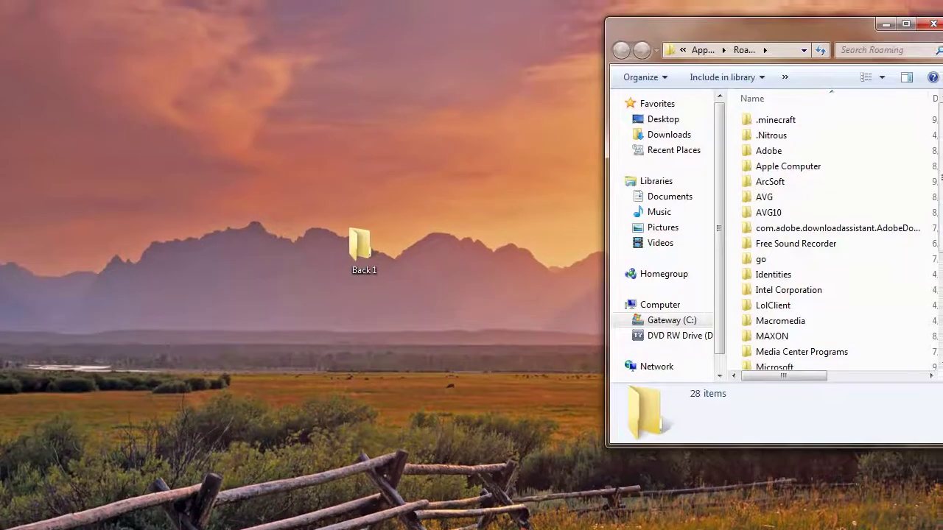
pyautogui.moveTo(722, 35); pyautogui.dragTo(414, 68)
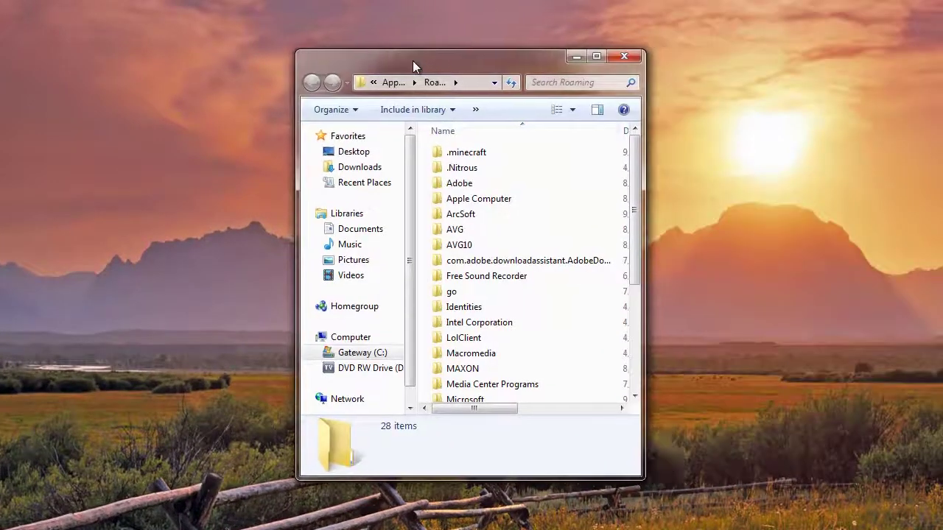
pyautogui.doubleClick(477, 154)
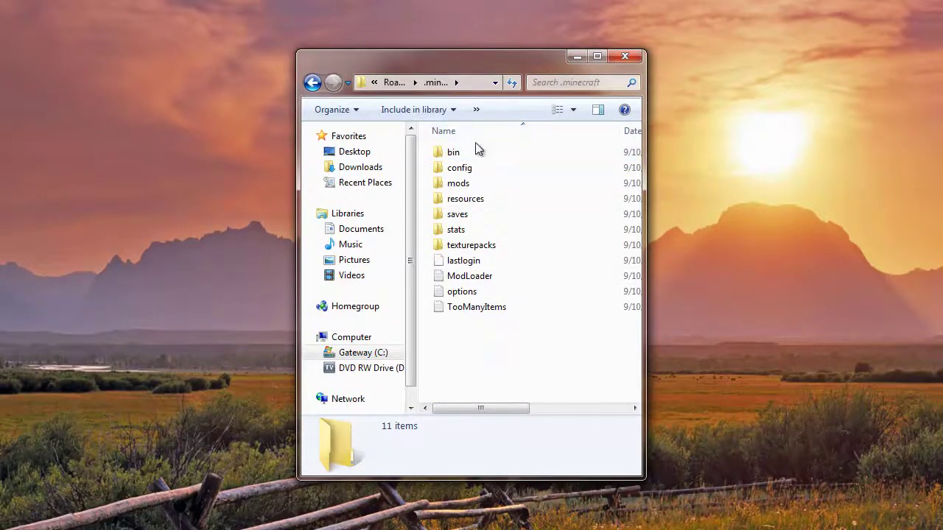
pyautogui.moveTo(448, 64); pyautogui.dragTo(679, 48)
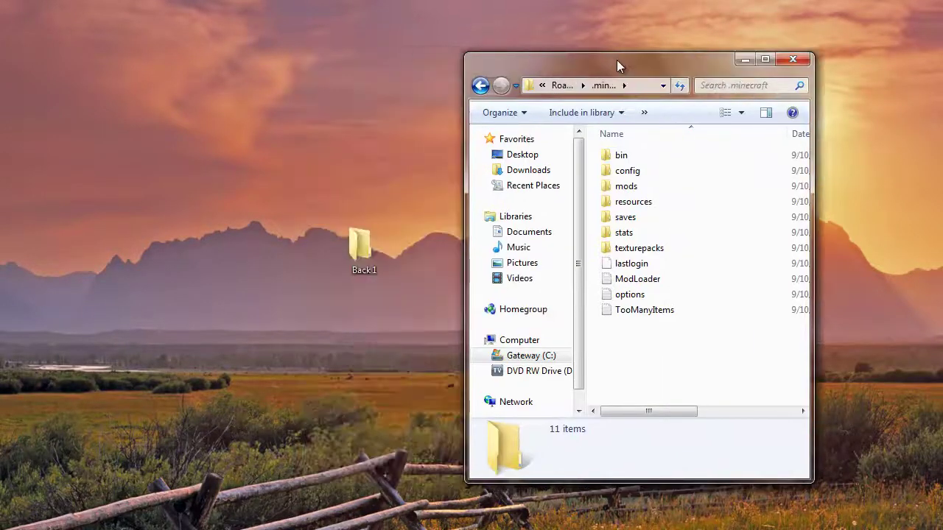
pyautogui.click(542, 74)
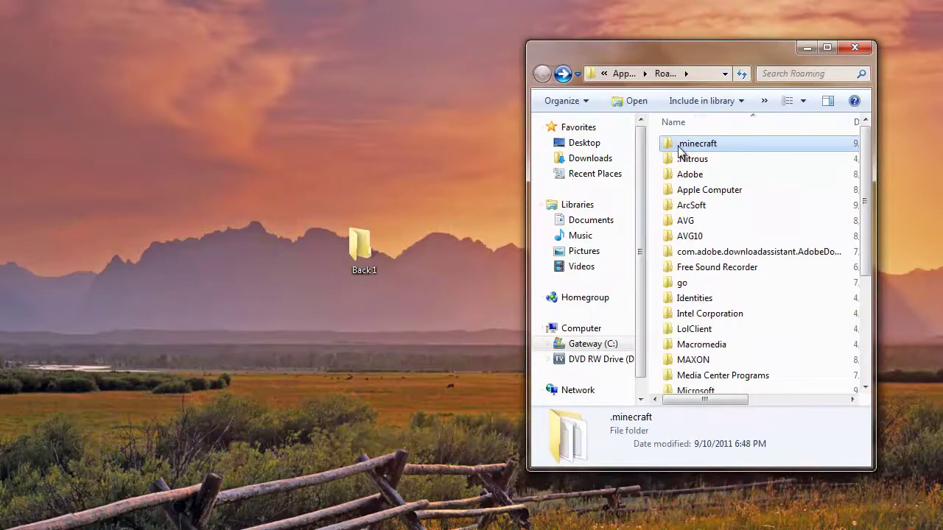
pyautogui.doubleClick(682, 146)
# Copy all eleven .minecraft items into the Back 1 folder
pyautogui.moveTo(721, 333)
pyautogui.mouseDown()
pyautogui.moveTo(706, 162)
pyautogui.moveTo(424, 214)
pyautogui.mouseUp()
pyautogui.doubleClick(425, 210)
pyautogui.moveTo(700, 53); pyautogui.dragTo(399, 50)
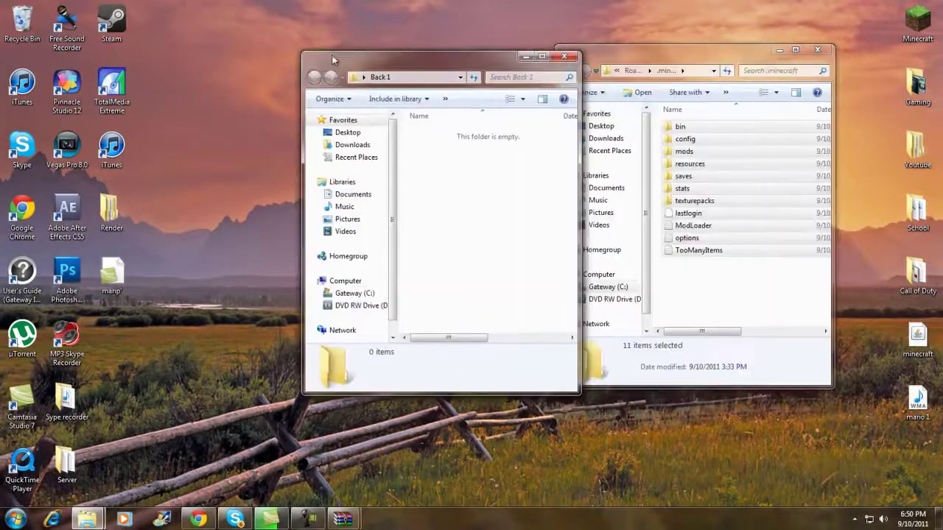
pyautogui.moveTo(729, 289); pyautogui.dragTo(711, 129)
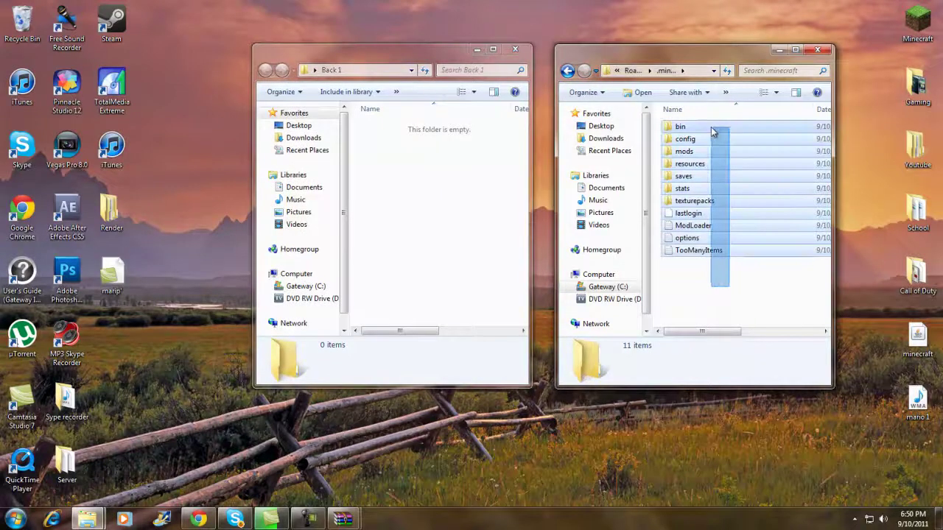
pyautogui.rightClick(705, 159)
pyautogui.click(738, 292)
pyautogui.rightClick(431, 243)
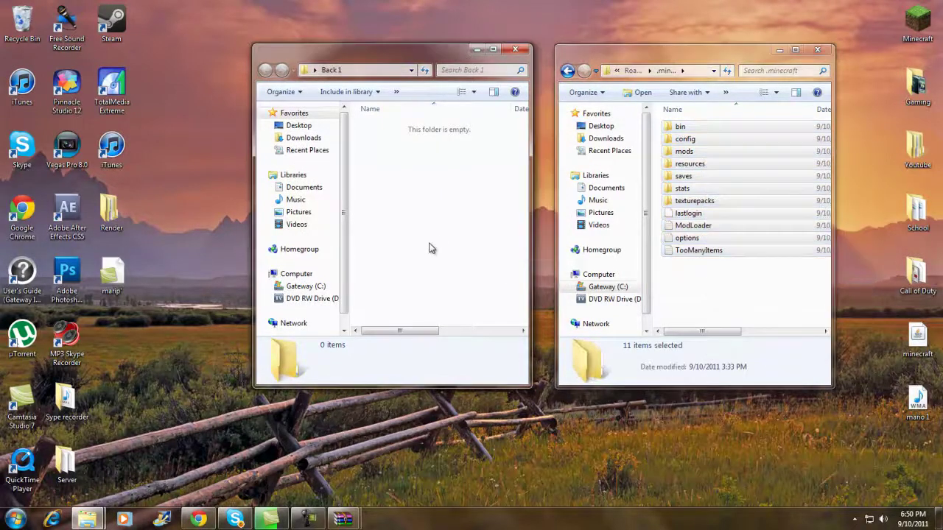
pyautogui.click(458, 325)
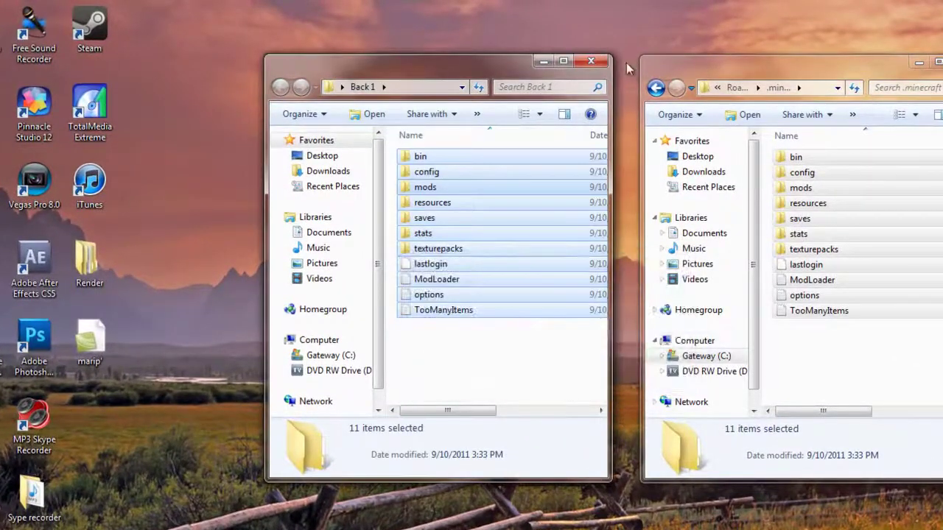
# Close Back 1 and select minecraft.jar in the bin folder
pyautogui.click(590, 60)
pyautogui.moveTo(778, 77); pyautogui.dragTo(573, 84)
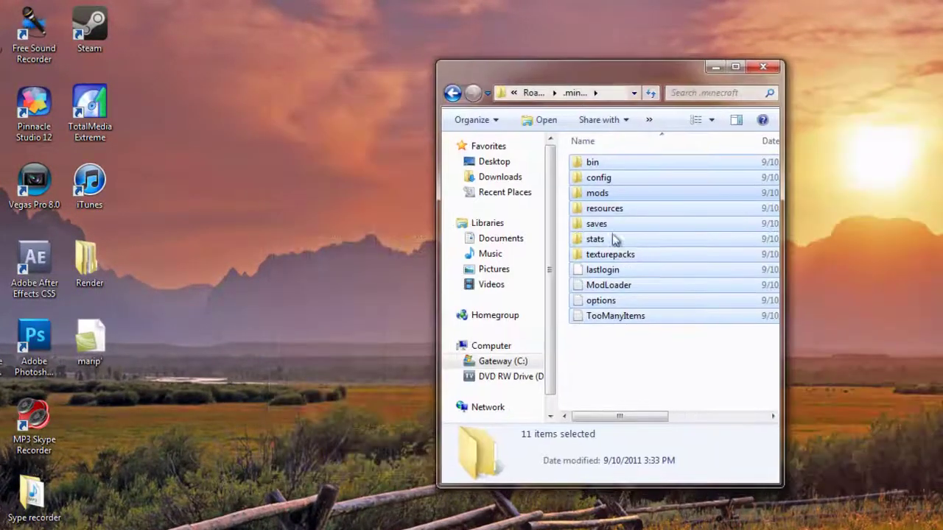
pyautogui.click(634, 346)
pyautogui.doubleClick(591, 166)
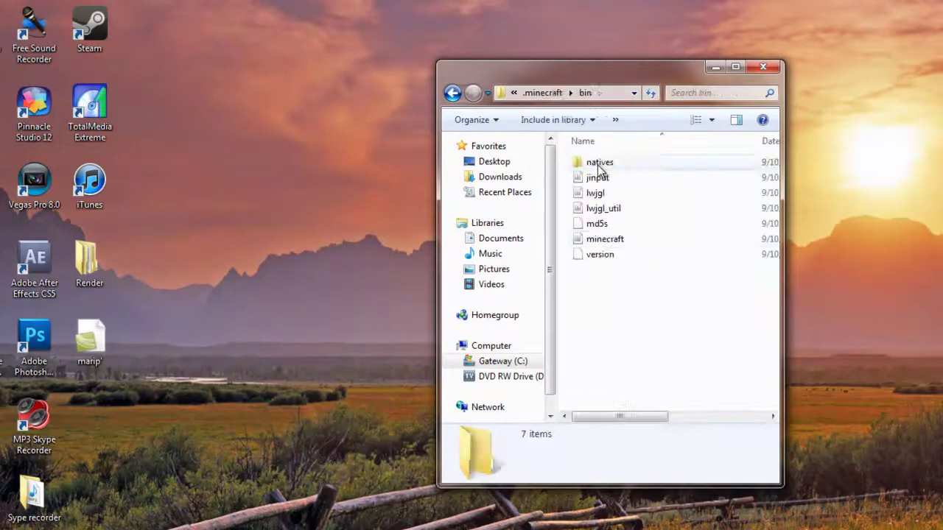
pyautogui.click(600, 238)
# Open minecraft.jar with WinRAR archiver and dismiss the license reminder
pyautogui.rightClick(598, 241)
pyautogui.moveTo(643, 266)
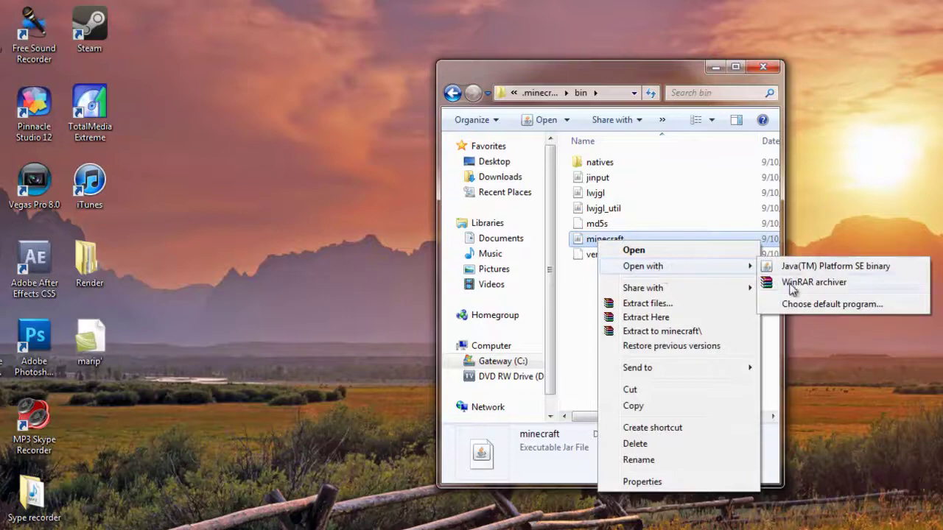
pyautogui.click(791, 283)
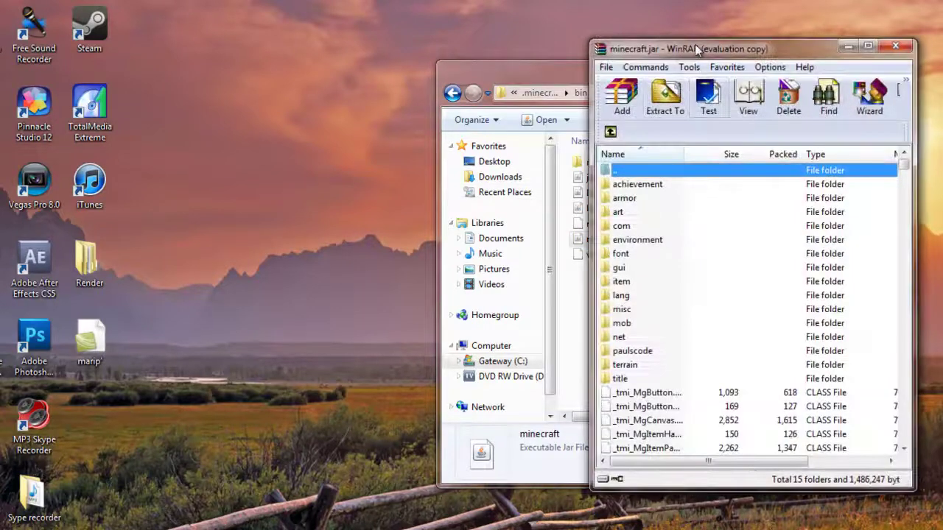
pyautogui.moveTo(697, 50); pyautogui.dragTo(679, 41)
pyautogui.click(863, 191)
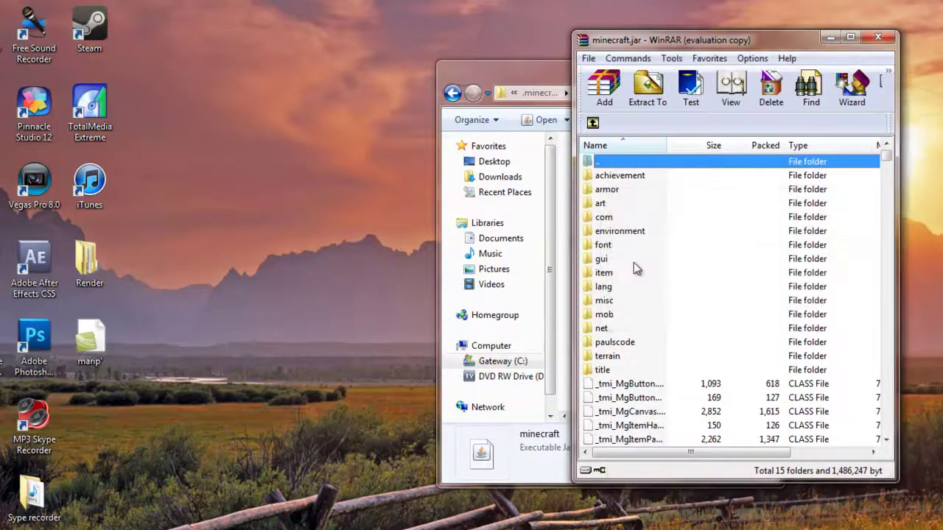
pyautogui.click(586, 273)
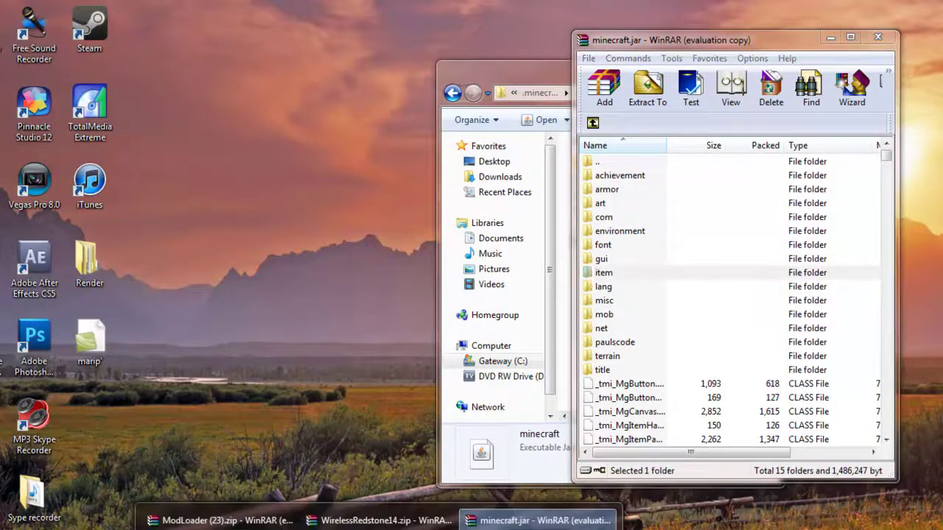
# Place the ModLoader (23).zip archive beside minecraft.jar and select all 15 files
pyautogui.click(221, 519)
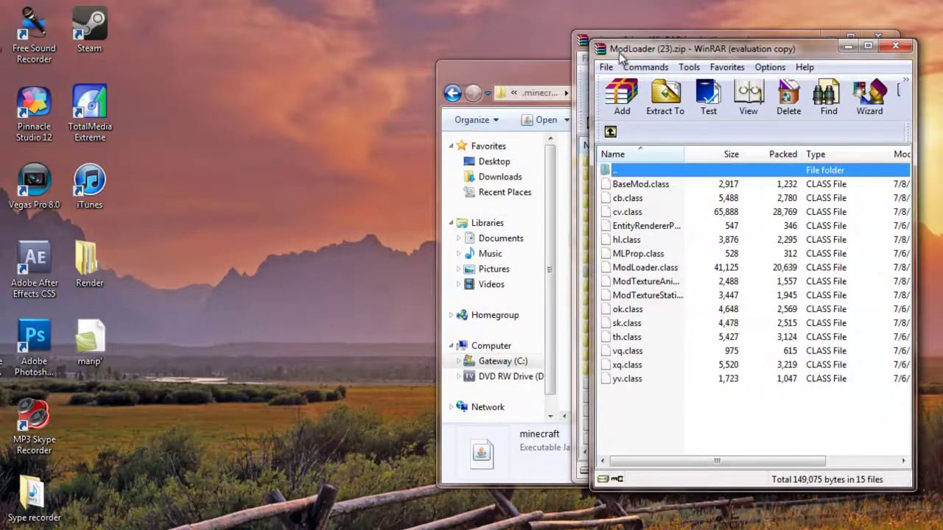
pyautogui.moveTo(615, 49); pyautogui.dragTo(280, 41)
pyautogui.moveTo(287, 407)
pyautogui.mouseDown()
pyautogui.moveTo(274, 177)
pyautogui.moveTo(542, 352)
pyautogui.mouseUp()
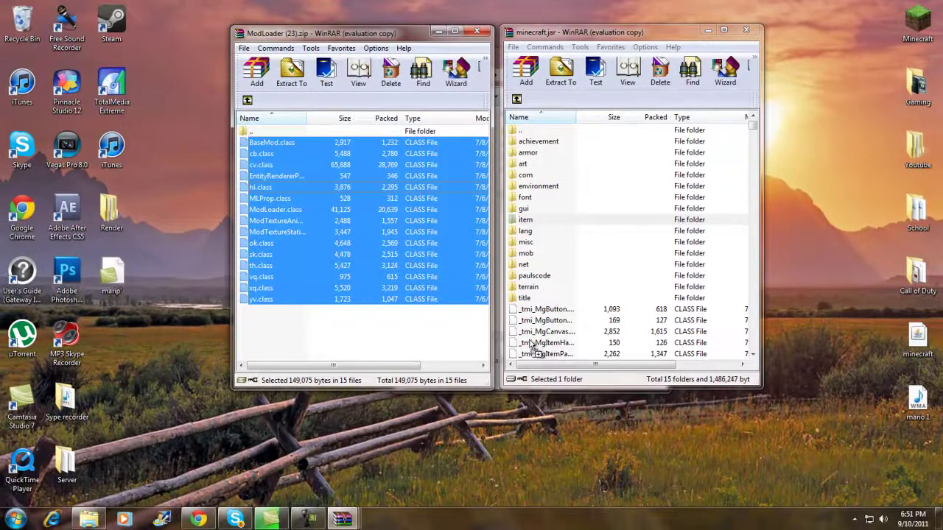
pyautogui.moveTo(532, 346); pyautogui.dragTo(274, 237)
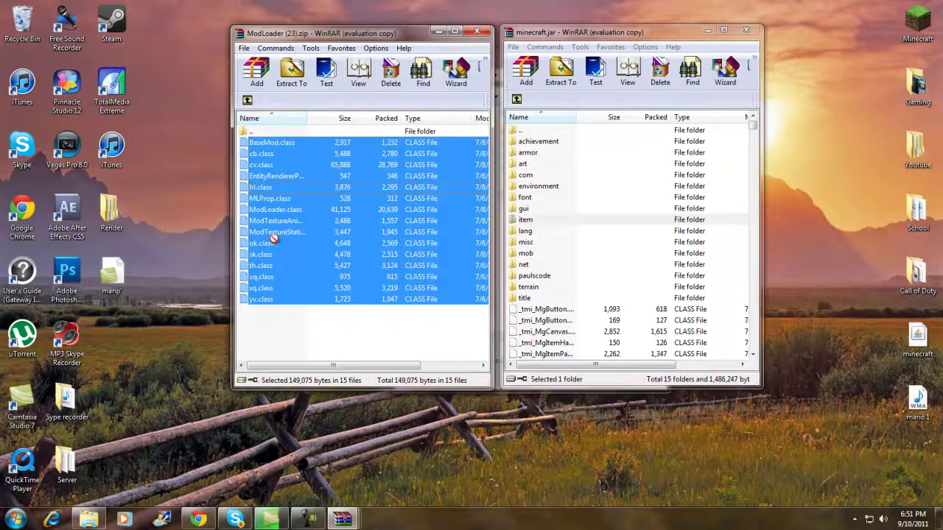
# Close ModLoader and add all WirelessRedstone14.zip files into minecraft.jar, confirming with OK
pyautogui.click(477, 32)
pyautogui.moveTo(341, 519)
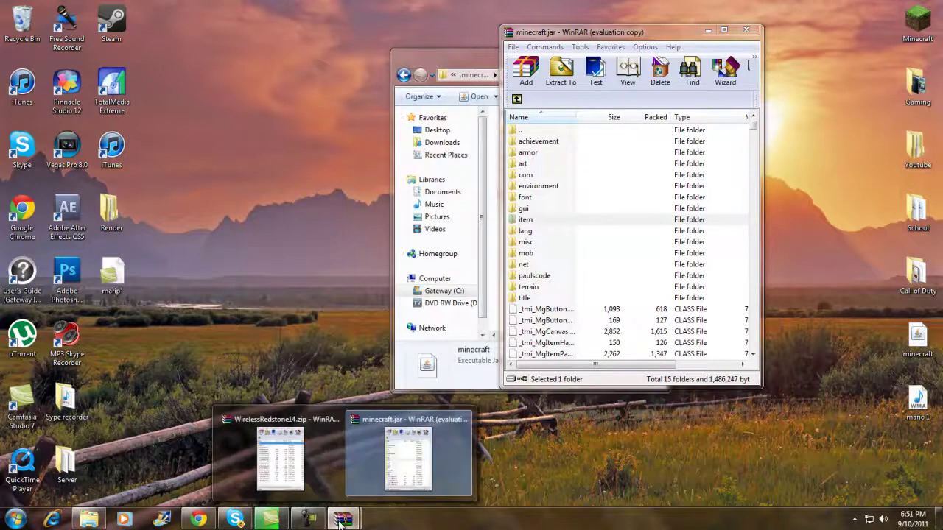
pyautogui.click(273, 442)
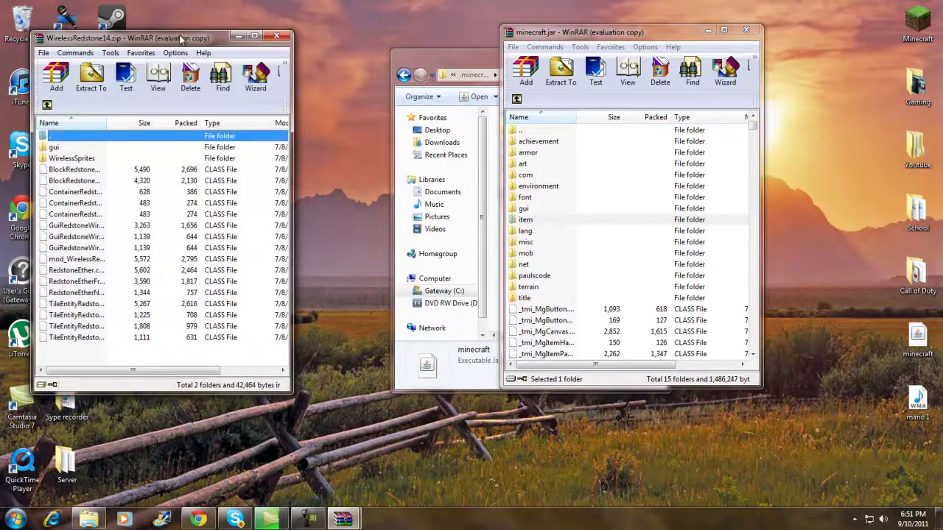
pyautogui.moveTo(180, 38); pyautogui.dragTo(370, 38)
pyautogui.moveTo(362, 347); pyautogui.dragTo(342, 151)
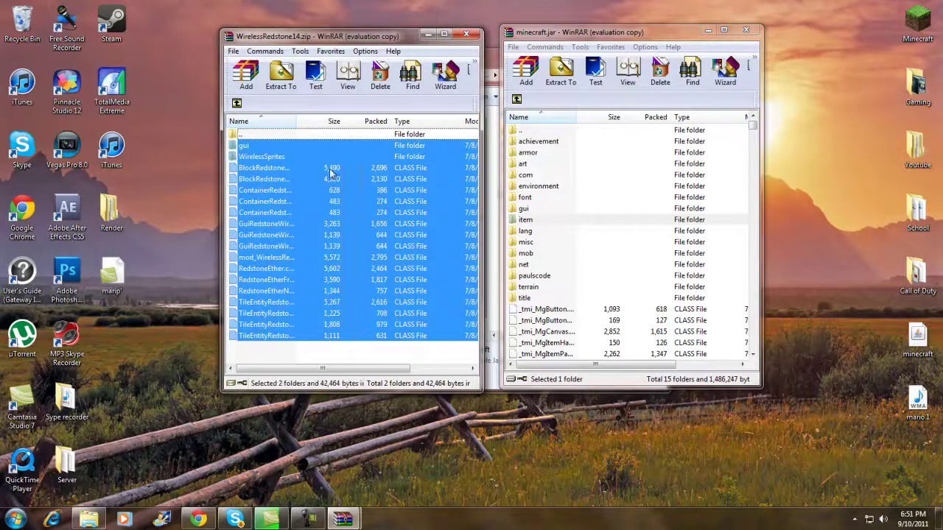
pyautogui.moveTo(299, 210); pyautogui.dragTo(575, 342)
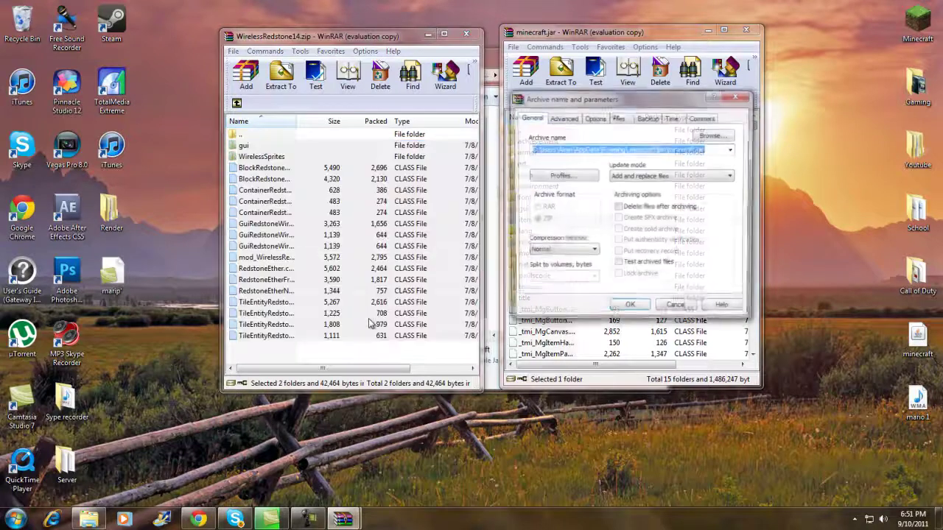
pyautogui.click(630, 306)
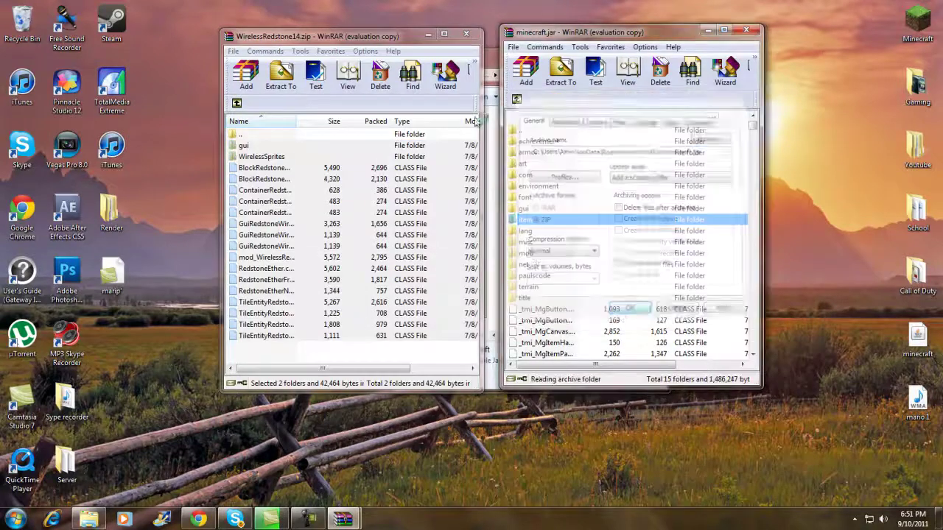
# Close the WirelessRedstone14, minecraft.jar and bin windows
pyautogui.click(469, 38)
pyautogui.click(746, 30)
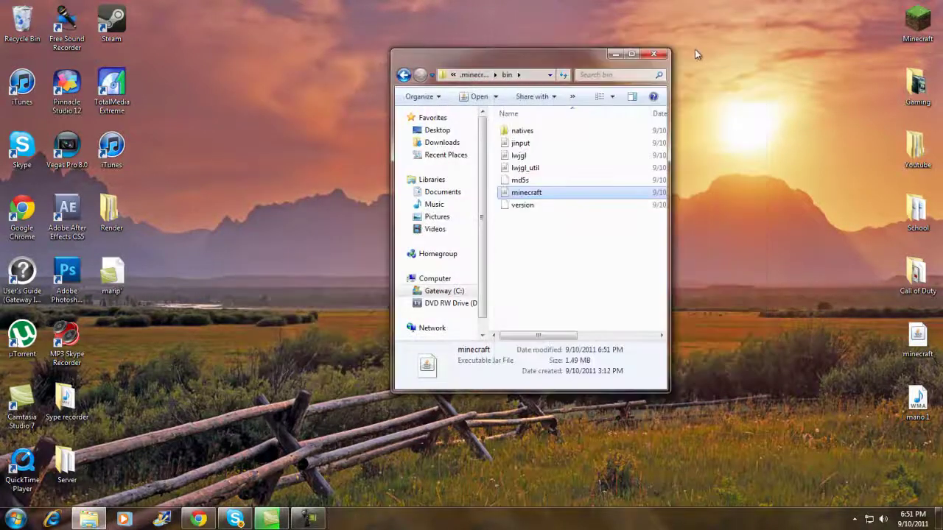
pyautogui.click(648, 57)
# Launch the Minecraft Launcher from the desktop, allow it to run, and log in
pyautogui.doubleClick(930, 27)
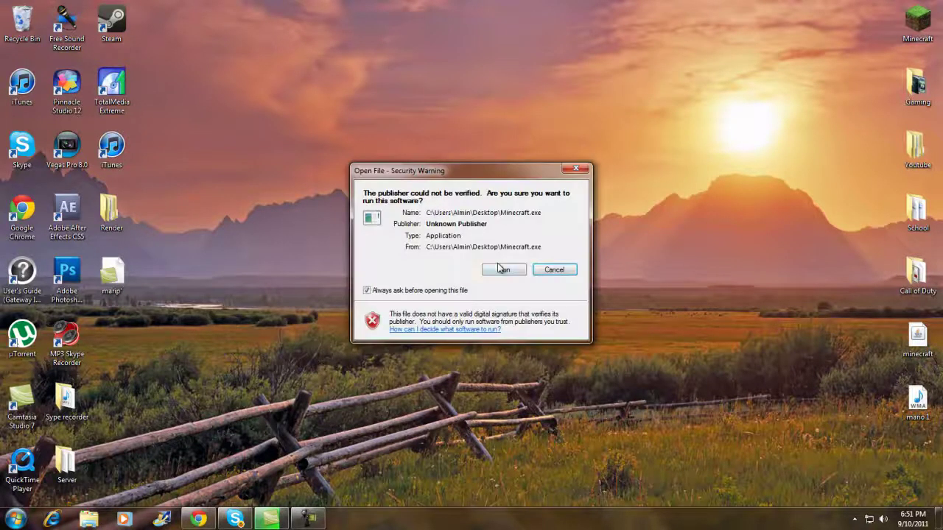
pyautogui.click(503, 269)
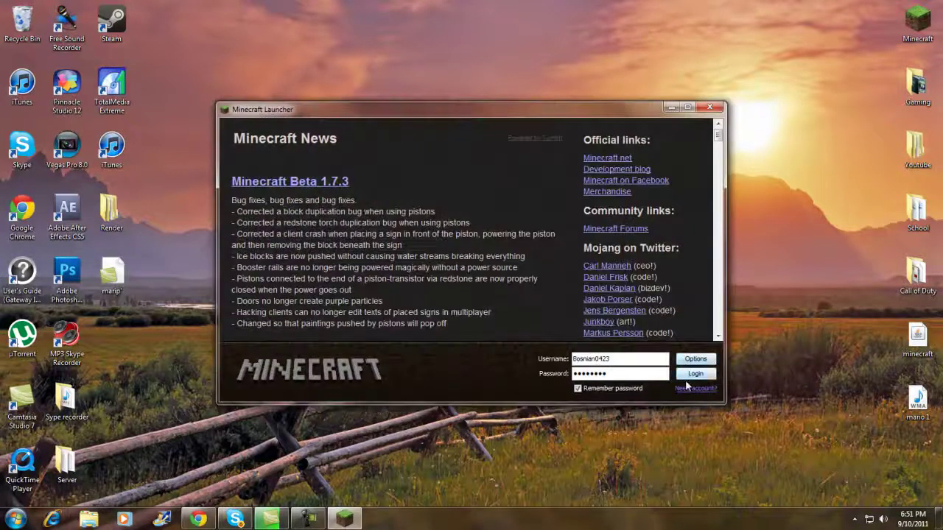
pyautogui.click(689, 376)
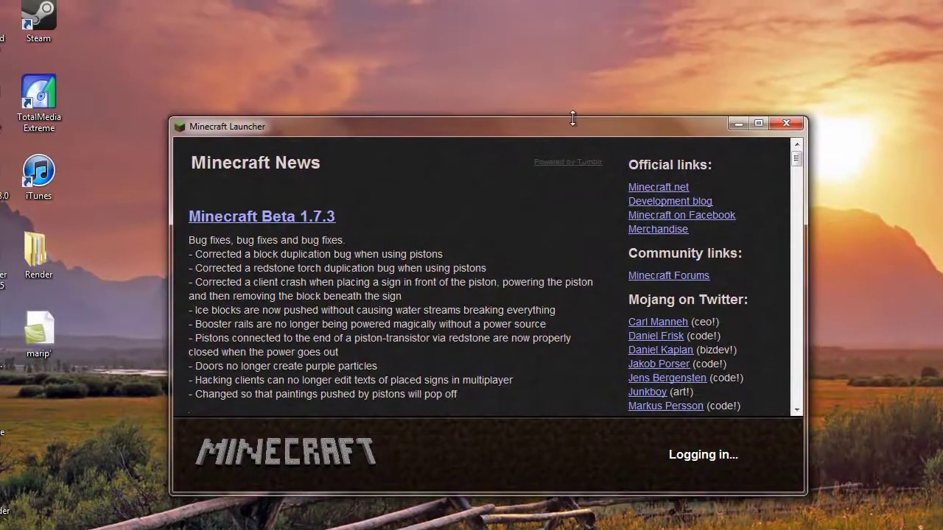
pyautogui.moveTo(561, 132); pyautogui.dragTo(544, 106)
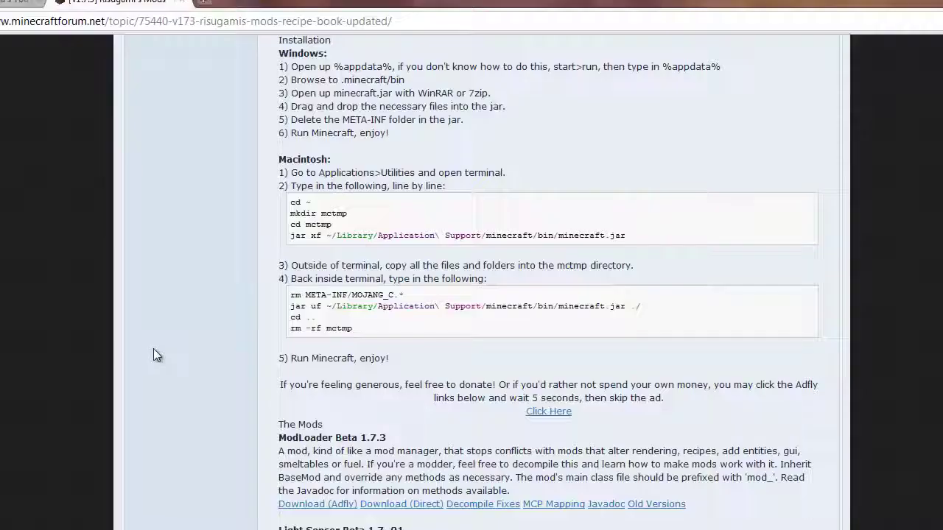
pyautogui.scroll(-4, 155, 347)
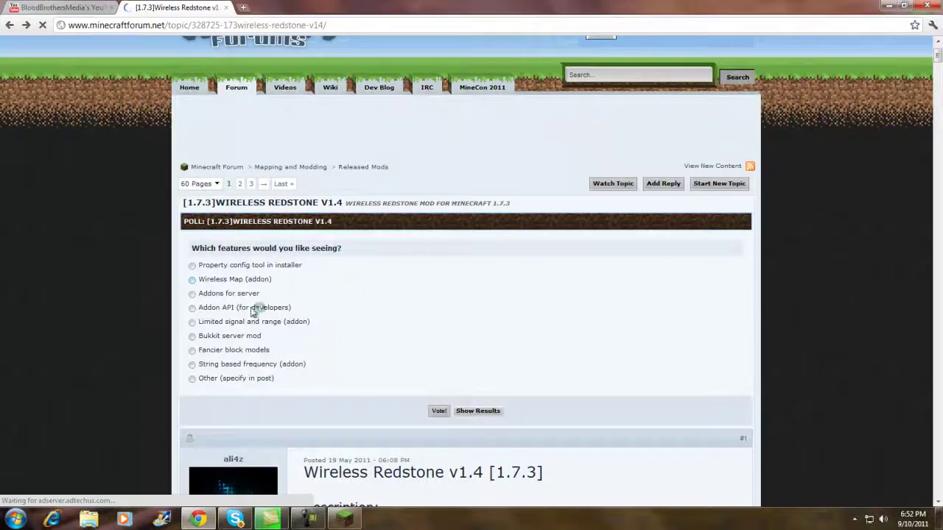
# Scroll the forum post down to the Crafting Recipes and known bugs
pyautogui.scroll(-3, 230, 332)
pyautogui.scroll(-1, 230, 339)
pyautogui.scroll(-1, 231, 346)
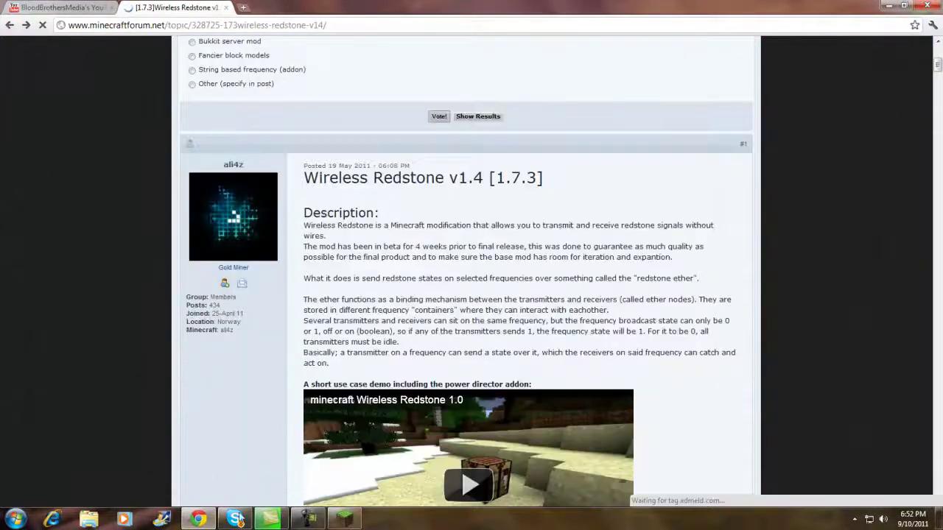
pyautogui.click(356, 525)
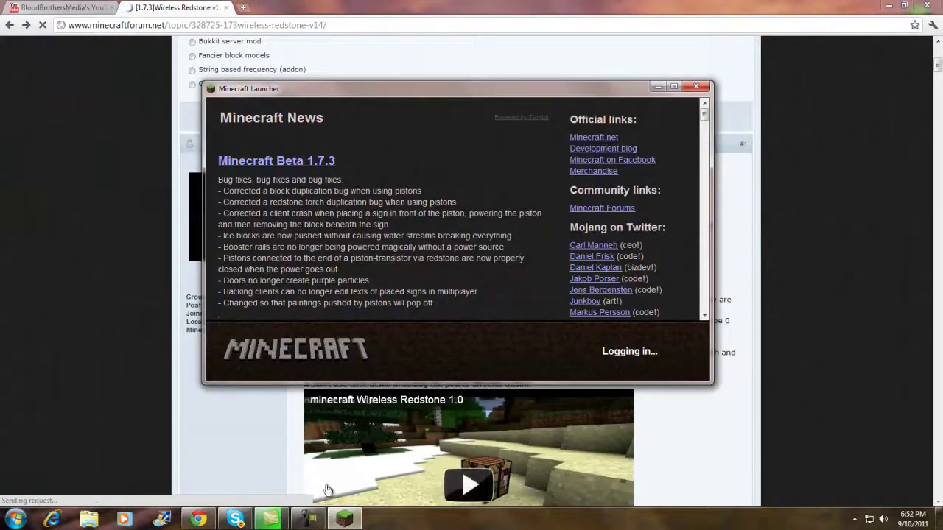
pyautogui.click(344, 519)
pyautogui.scroll(-2, 278, 394)
pyautogui.scroll(-5, 278, 394)
pyautogui.scroll(-3, 277, 394)
pyautogui.scroll(-6, 276, 394)
pyautogui.scroll(-6, 275, 393)
pyautogui.scroll(-3, 266, 392)
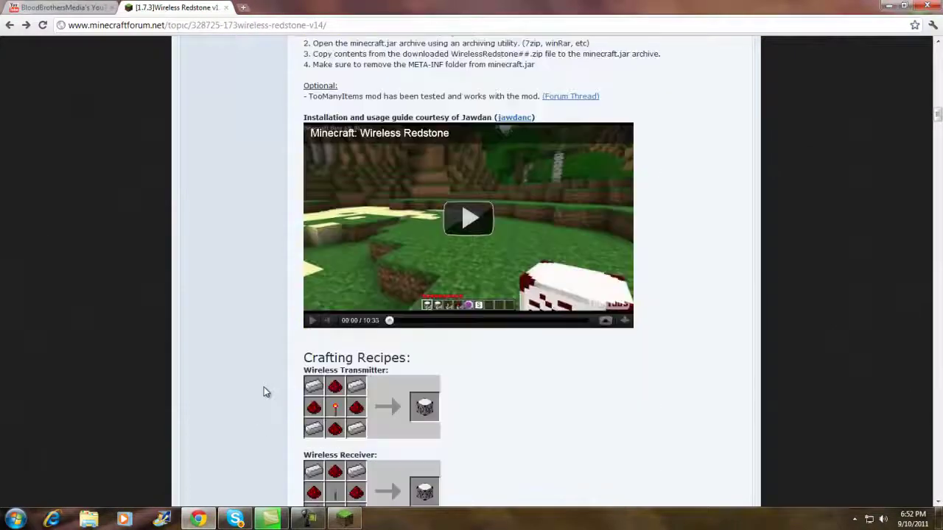
pyautogui.scroll(-3, 263, 390)
pyautogui.scroll(-2, 327, 258)
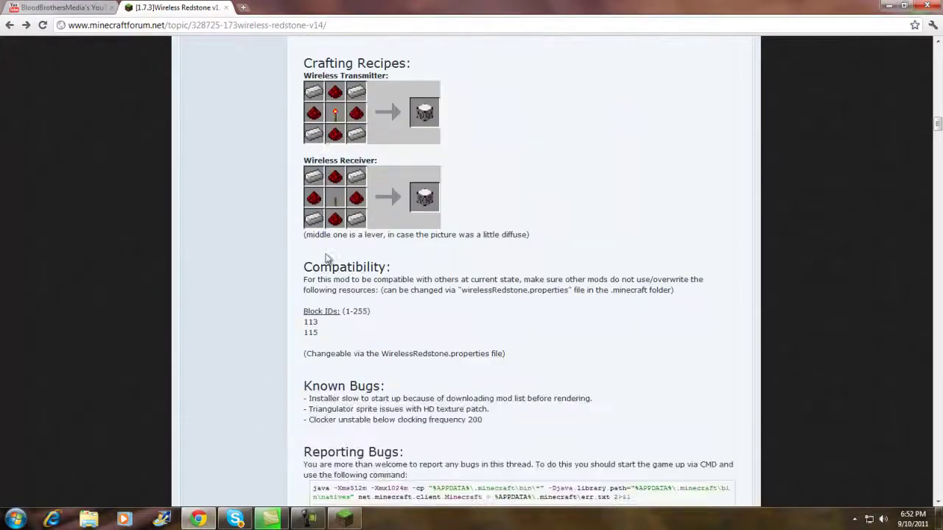
pyautogui.scroll(-2, 326, 257)
pyautogui.scroll(3, 329, 260)
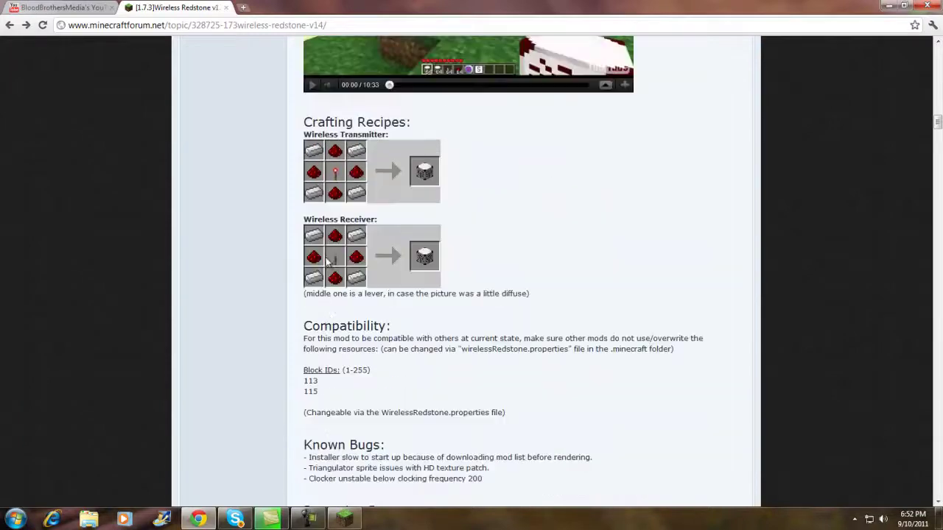
# Check the launcher's login, then scroll the post back to its top
pyautogui.click(364, 517)
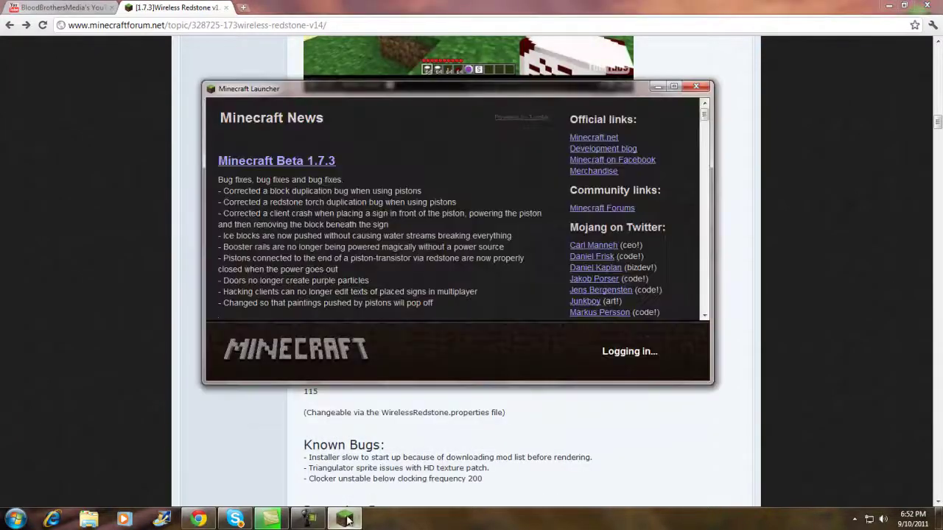
pyautogui.click(348, 520)
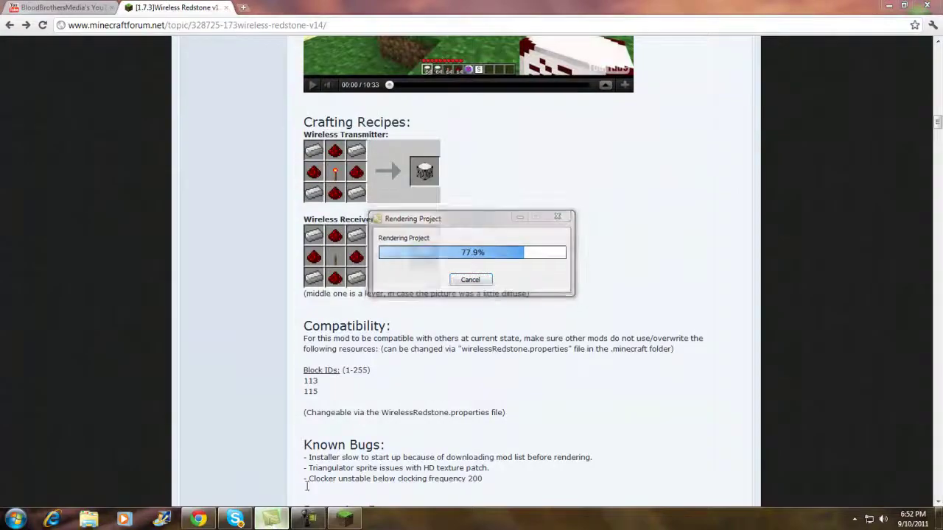
pyautogui.scroll(1, 346, 450)
pyautogui.scroll(5, 393, 381)
pyautogui.scroll(2, 391, 380)
pyautogui.scroll(5, 392, 376)
pyautogui.scroll(4, 391, 373)
pyautogui.scroll(4, 391, 374)
pyautogui.scroll(3, 392, 376)
pyautogui.scroll(5, 393, 377)
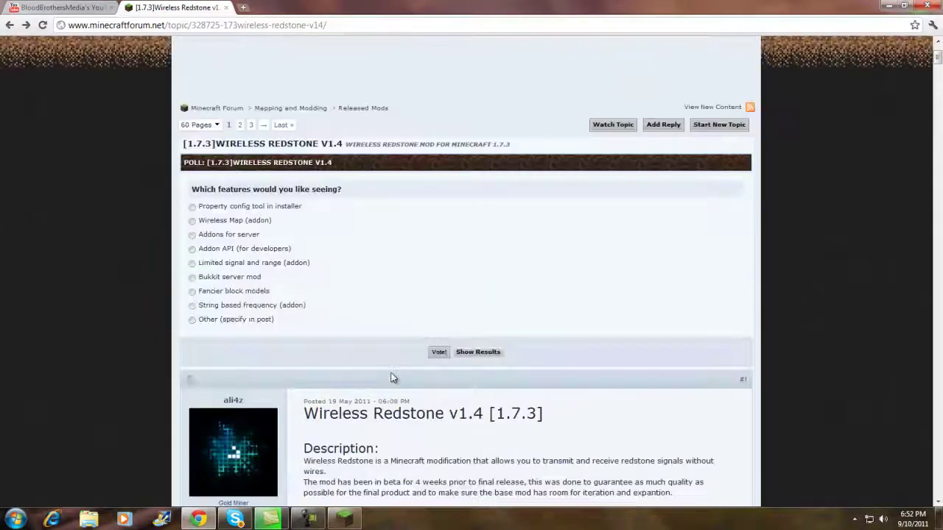
# Launch Minecraft offline, load the singleplayer sand world and maximize the game window
pyautogui.click(888, 6)
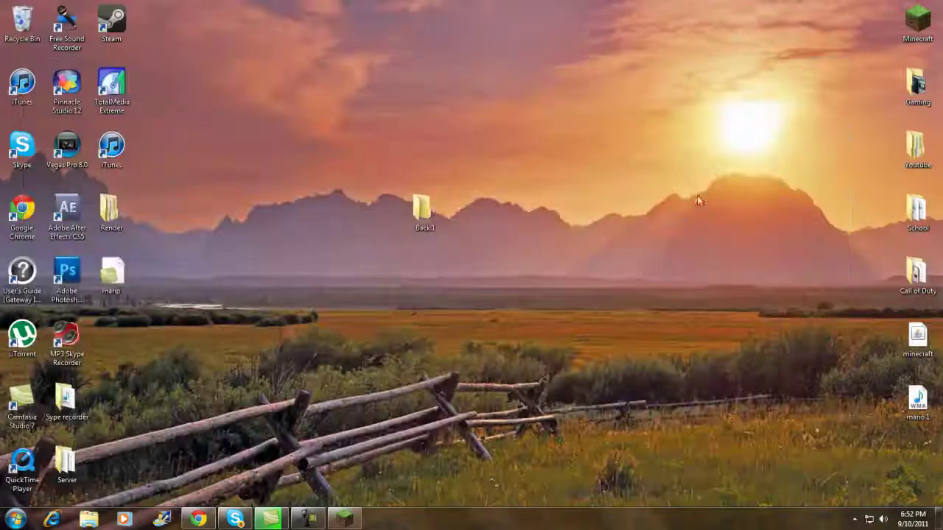
pyautogui.click(340, 517)
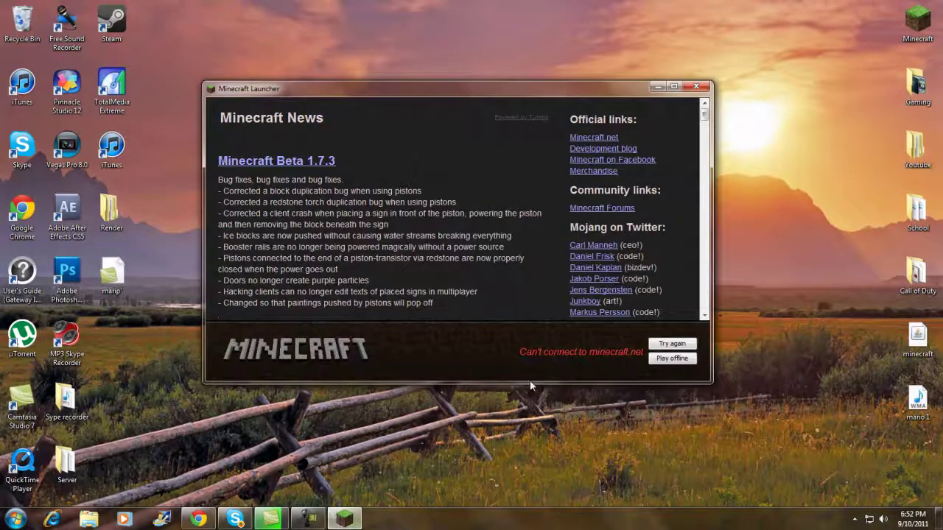
pyautogui.click(693, 358)
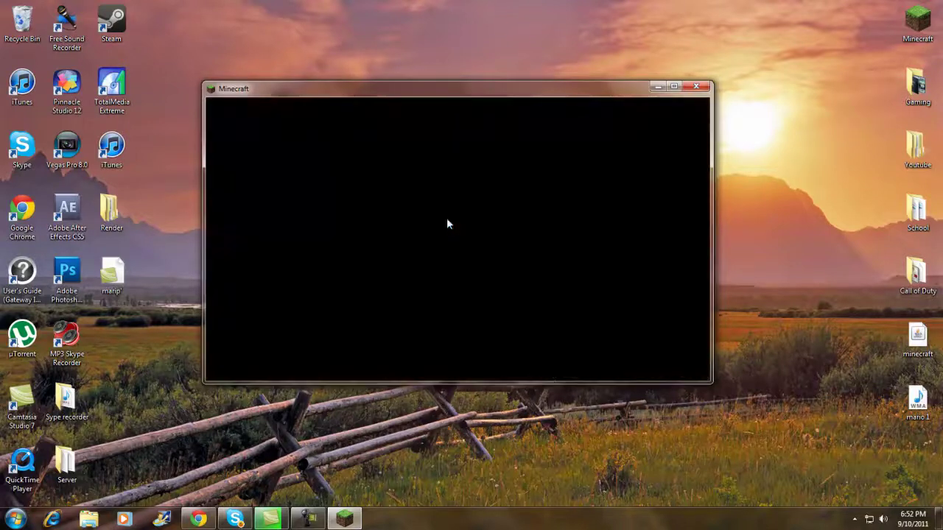
pyautogui.click(451, 236)
pyautogui.click(373, 328)
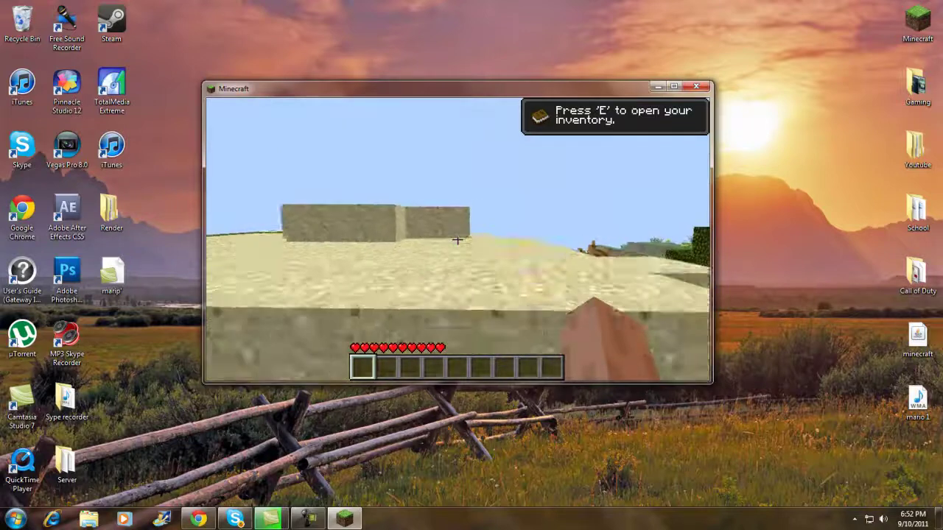
pyautogui.press('Escape')
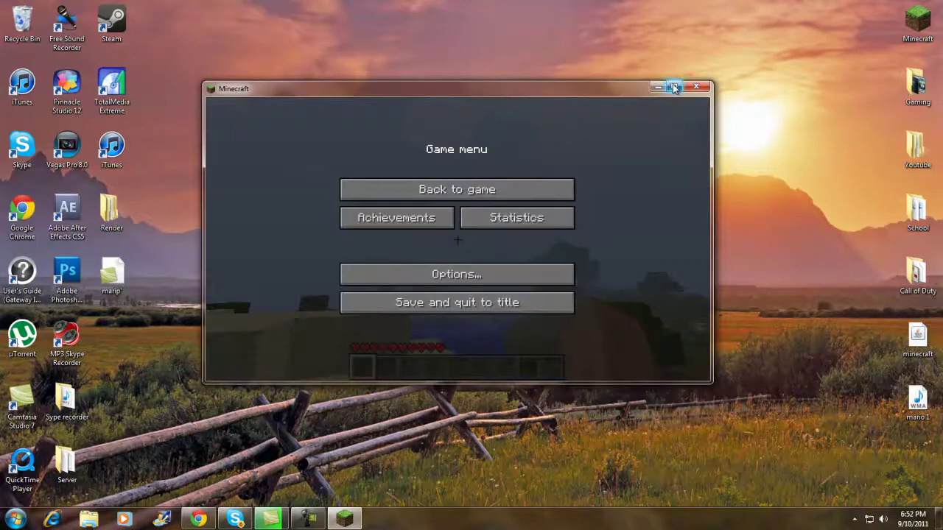
pyautogui.click(674, 87)
pyautogui.click(471, 168)
# Page through the creative item list and take a 64-stack of Wireless Receivers
pyautogui.press('e')
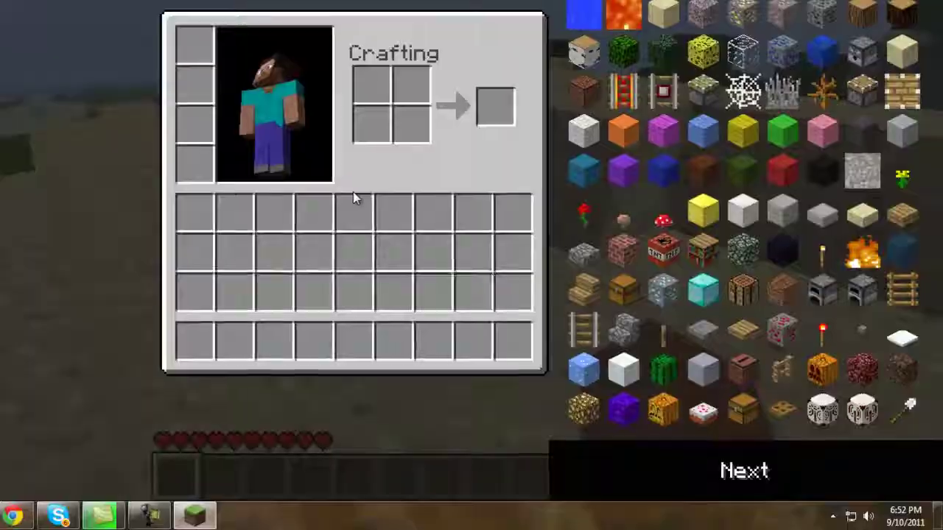
pyautogui.click(713, 487)
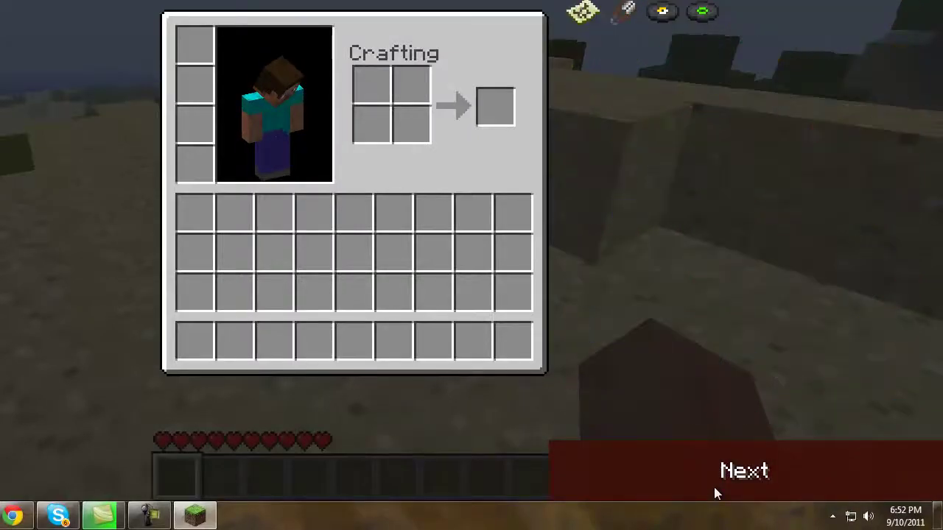
pyautogui.click(713, 487)
pyautogui.click(714, 487)
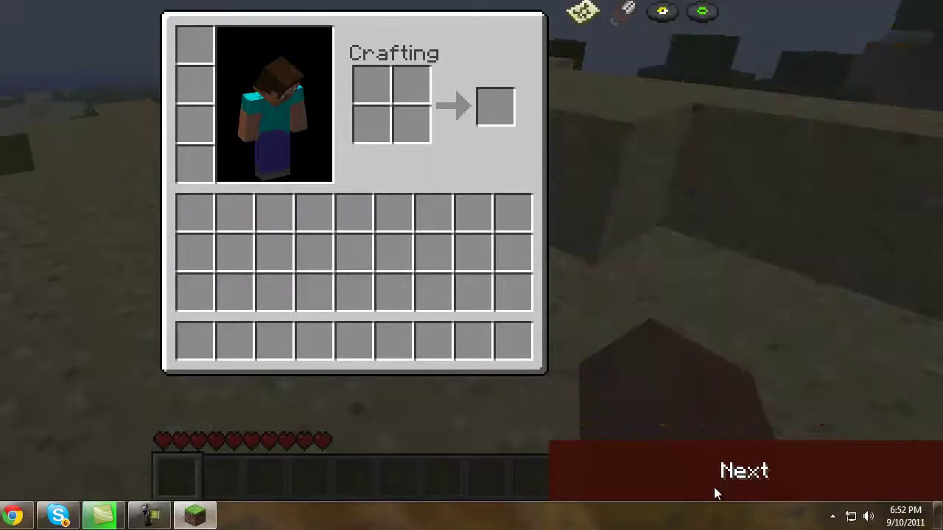
pyautogui.click(713, 487)
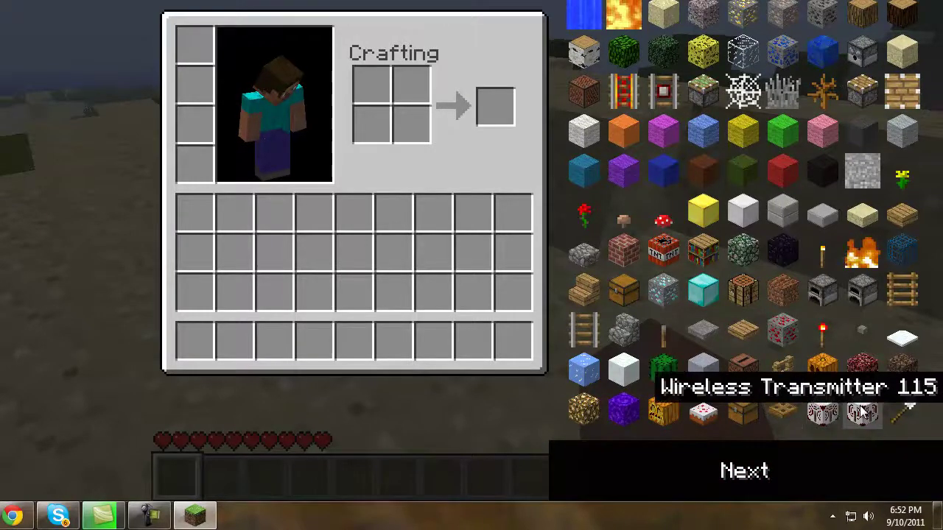
pyautogui.click(824, 416)
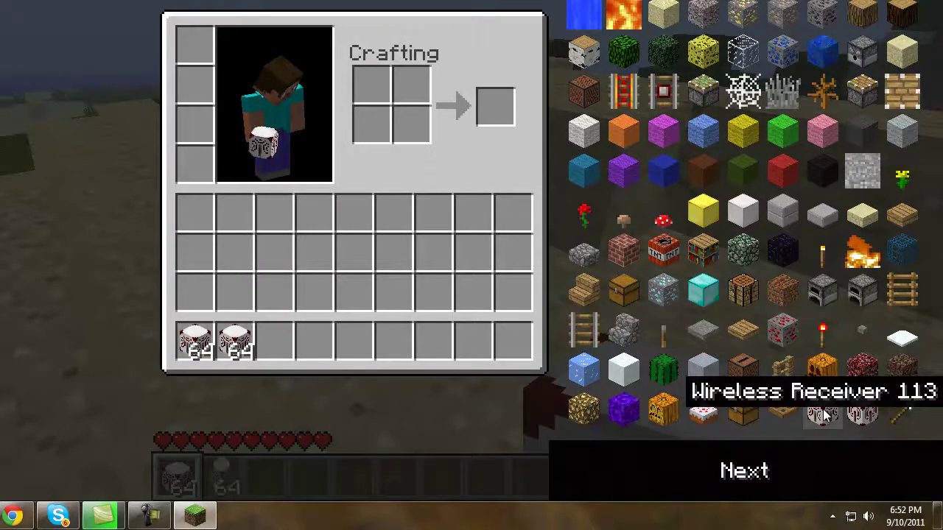
pyautogui.click(751, 486)
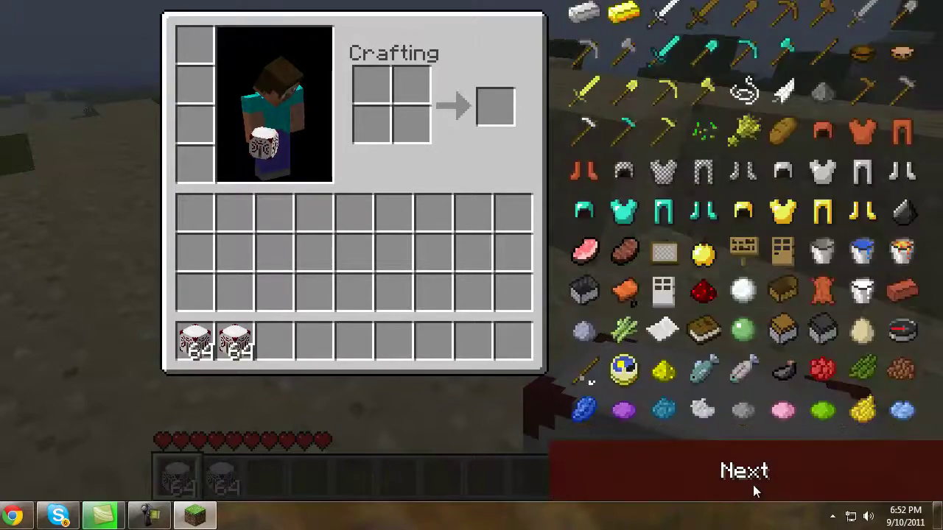
pyautogui.click(753, 484)
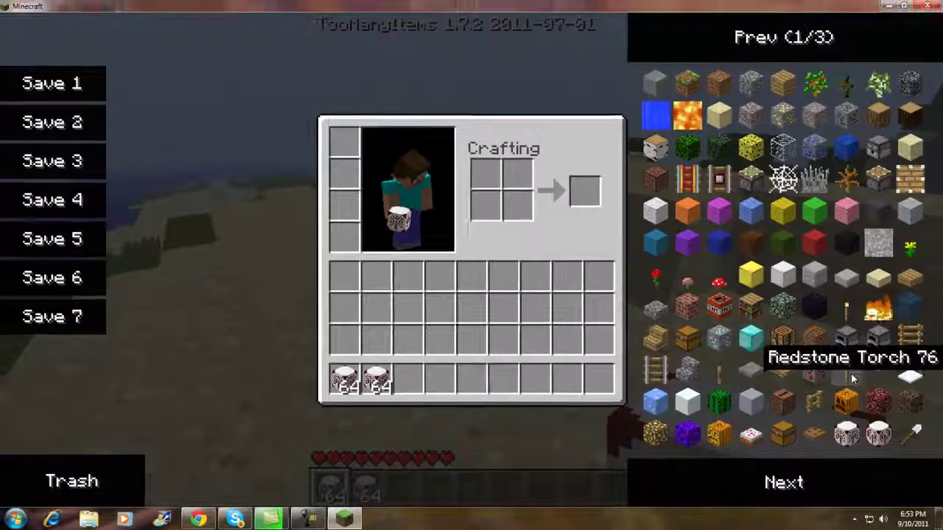
# Take redstone torches, then place a torch and both wireless blocks on the sand
pyautogui.click(847, 373)
pyautogui.press('e')
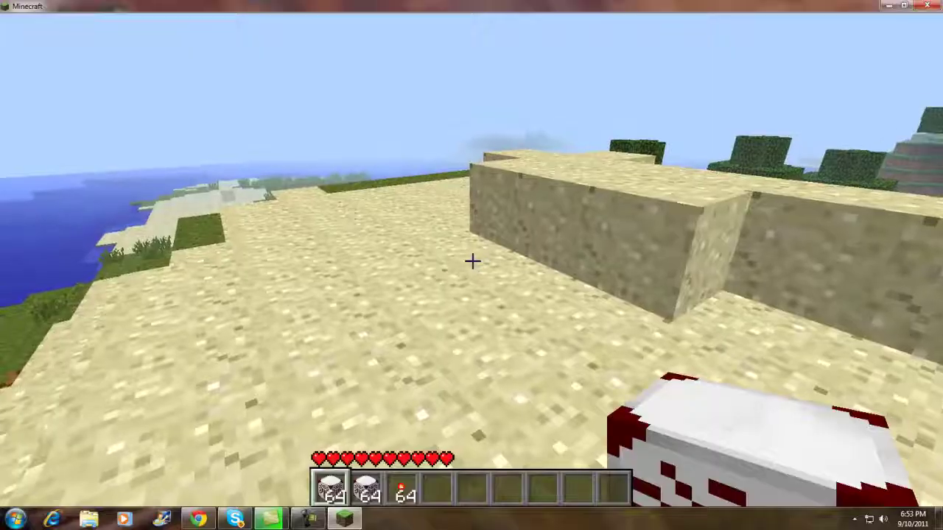
pyautogui.press('3')
pyautogui.rightClick(472, 261)
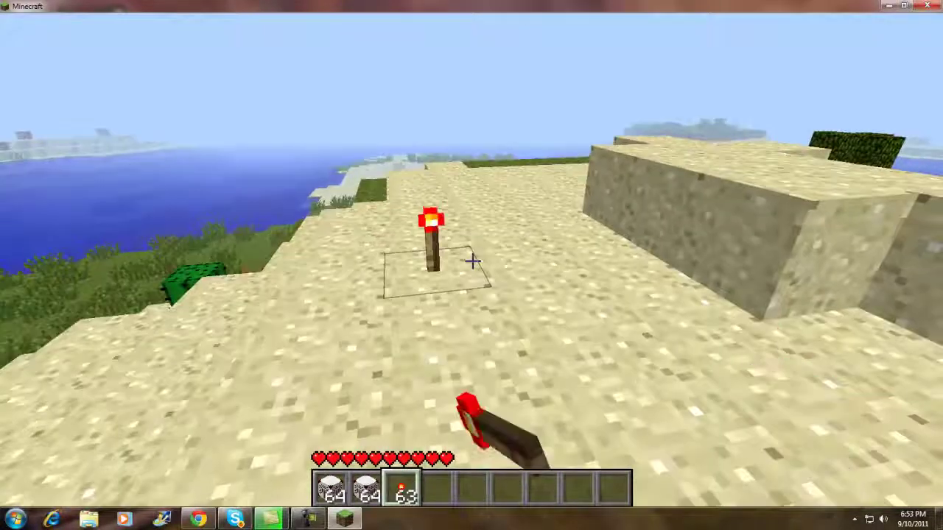
pyautogui.press('2')
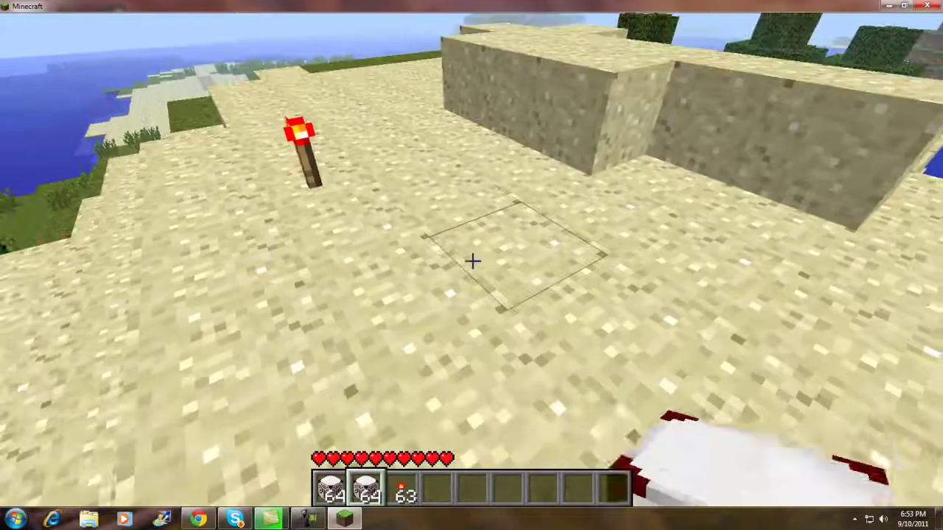
pyautogui.rightClick(472, 260)
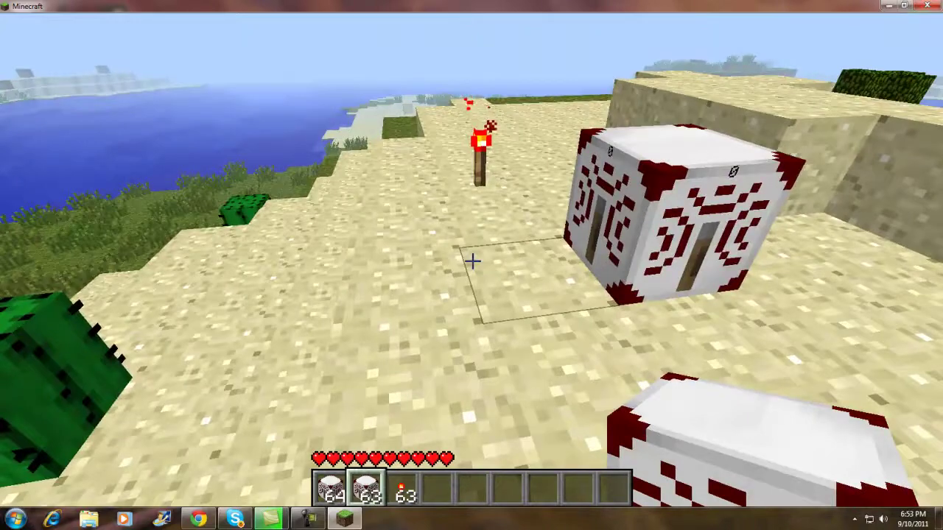
pyautogui.press('1')
pyautogui.rightClick(472, 261)
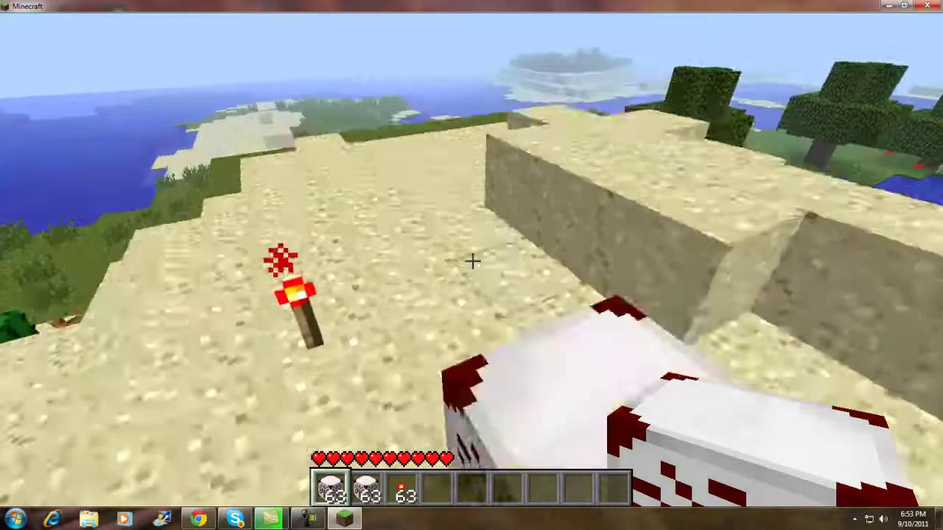
# Place four more redstone torches on the sand and walk back to the wireless blocks
pyautogui.press('9')
pyautogui.scroll(2, 472, 260)
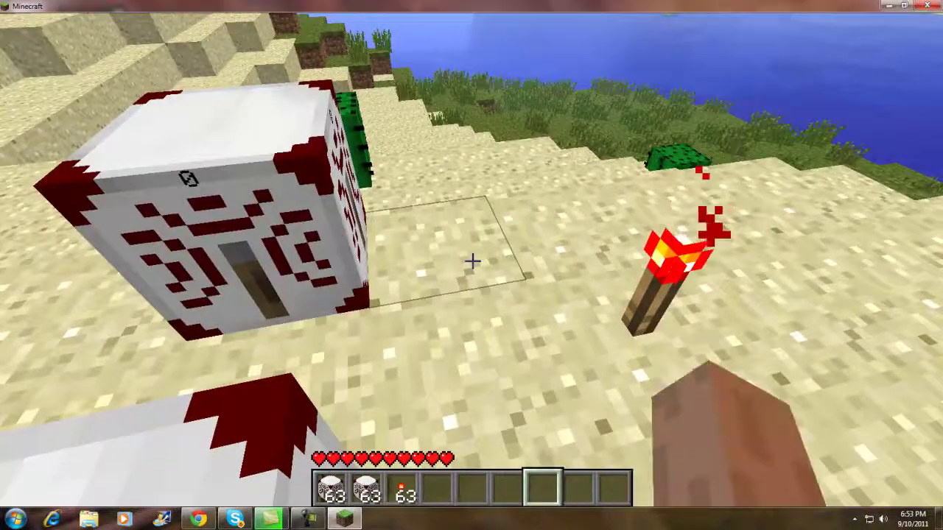
pyautogui.scroll(1, 472, 261)
pyautogui.scroll(1, 473, 261)
pyautogui.rightClick(472, 261)
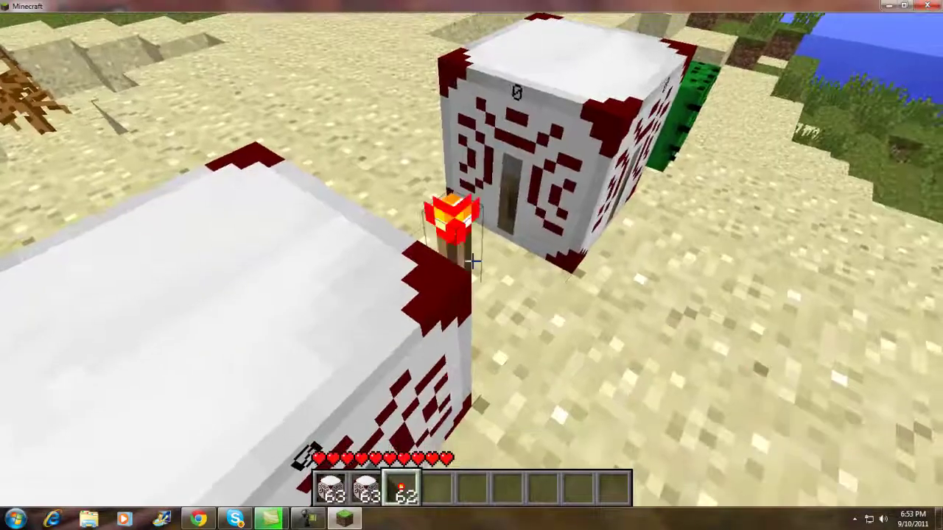
pyautogui.rightClick(472, 260)
pyautogui.rightClick(472, 260)
pyautogui.rightClick(472, 261)
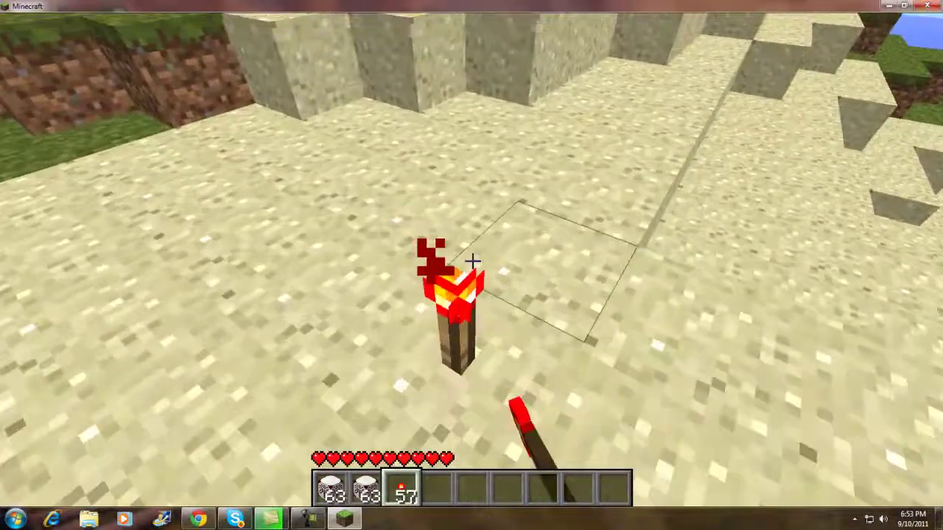
pyautogui.rightClick(473, 260)
pyautogui.rightClick(472, 261)
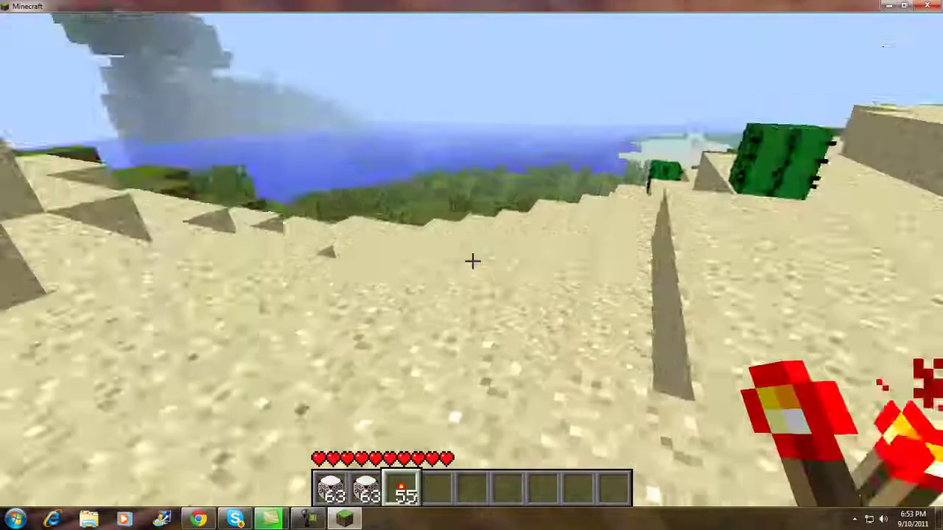
pyautogui.press('w')
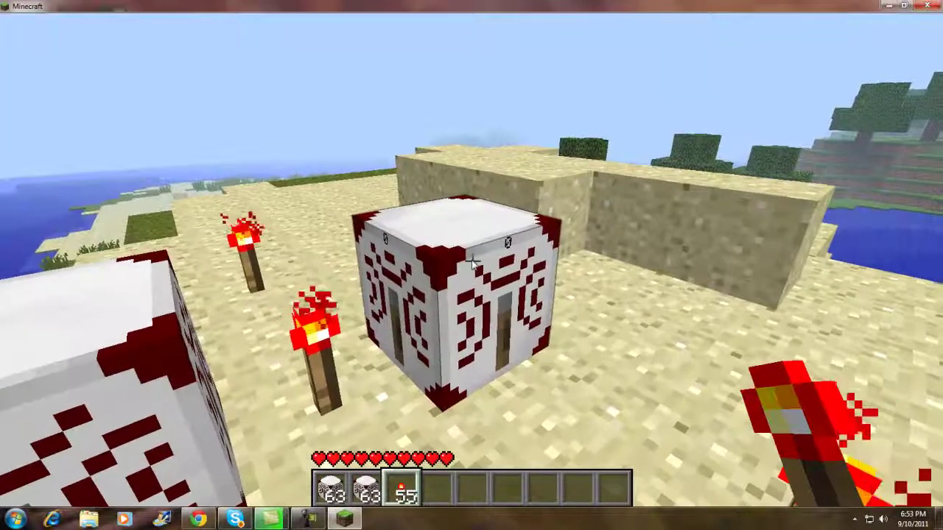
pyautogui.press('e')
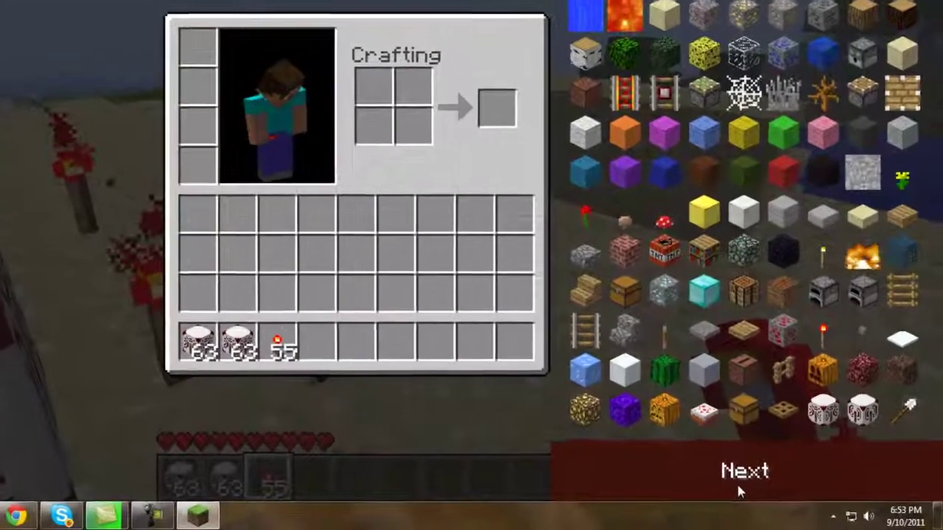
# Page the TooManyItems list to the last page and take a stack of cookies
pyautogui.click(779, 498)
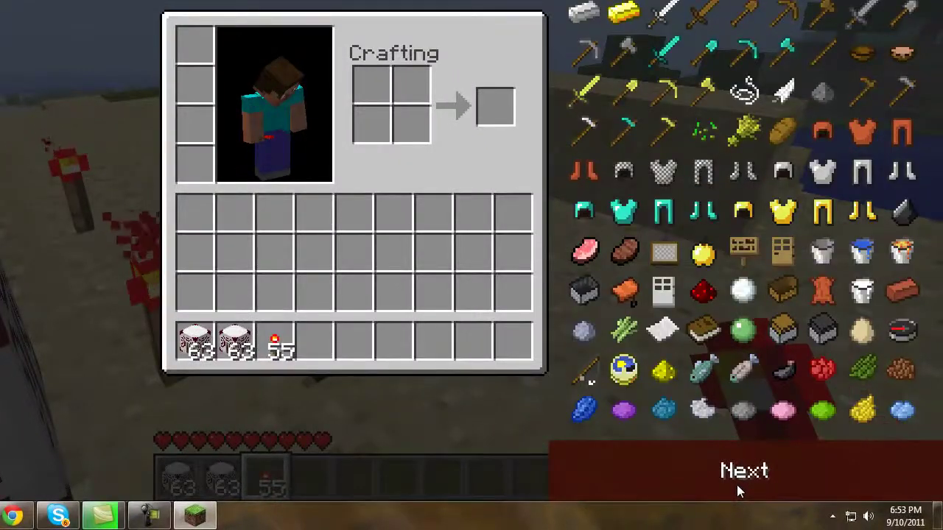
pyautogui.click(739, 492)
pyautogui.click(779, 498)
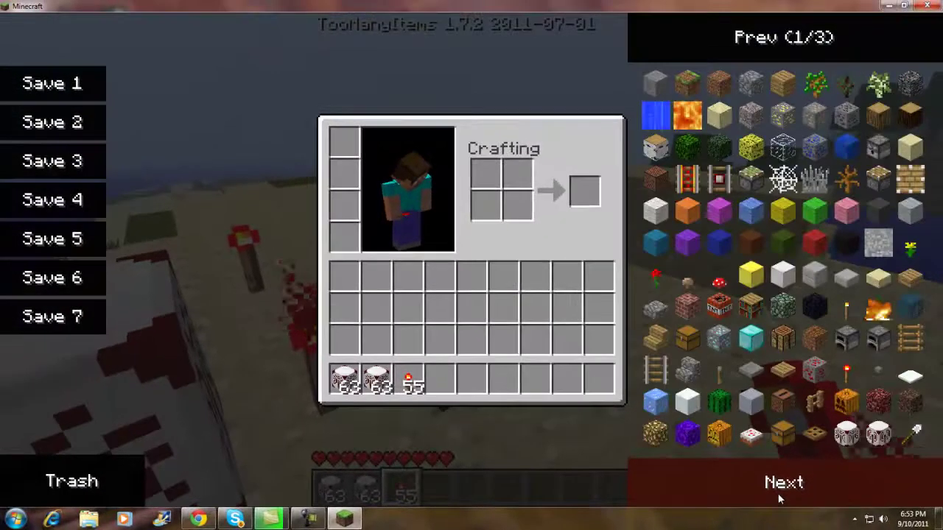
pyautogui.click(676, 472)
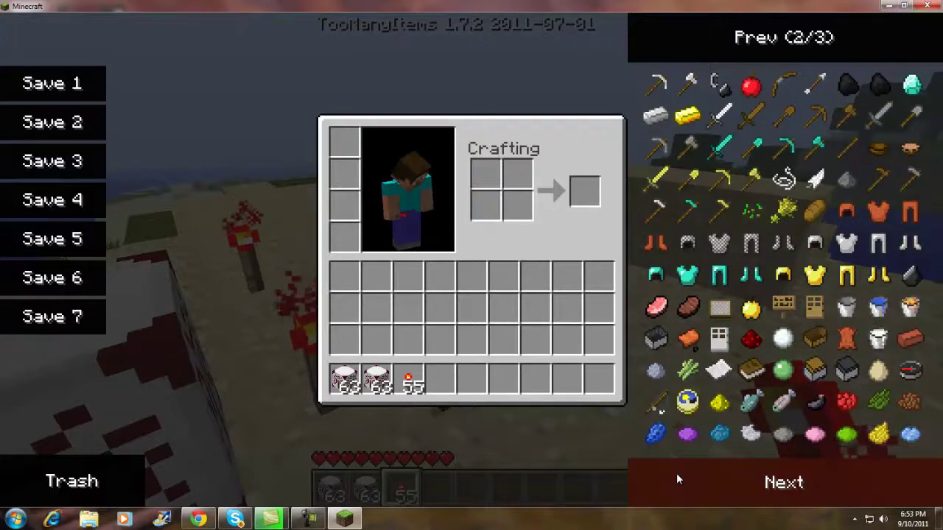
pyautogui.click(676, 473)
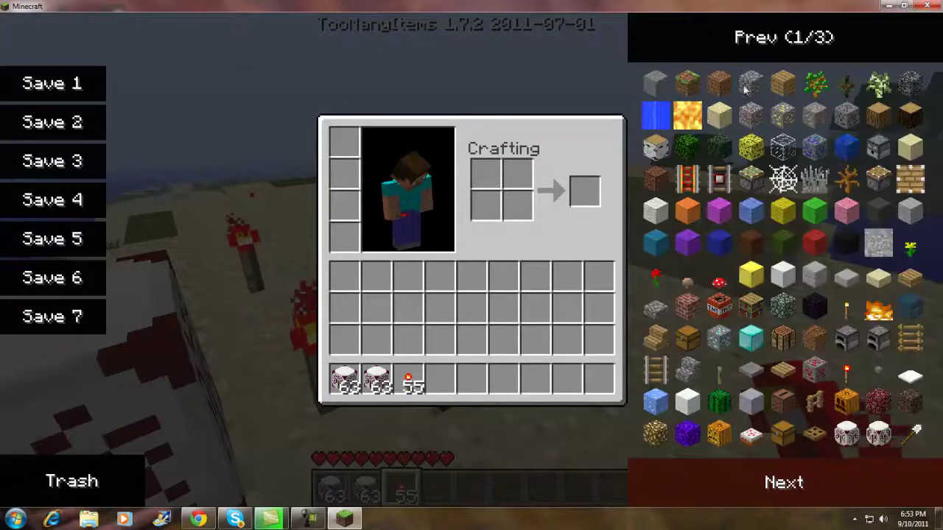
pyautogui.click(795, 53)
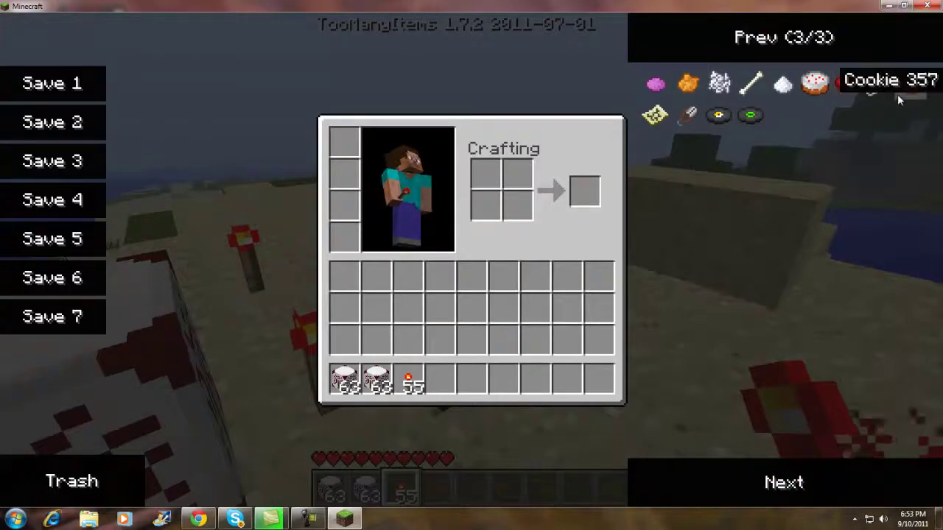
pyautogui.click(897, 95)
# Take a stack of redstone repeaters, then place and break a test repeater on the sand
pyautogui.click(877, 91)
pyautogui.press('e')
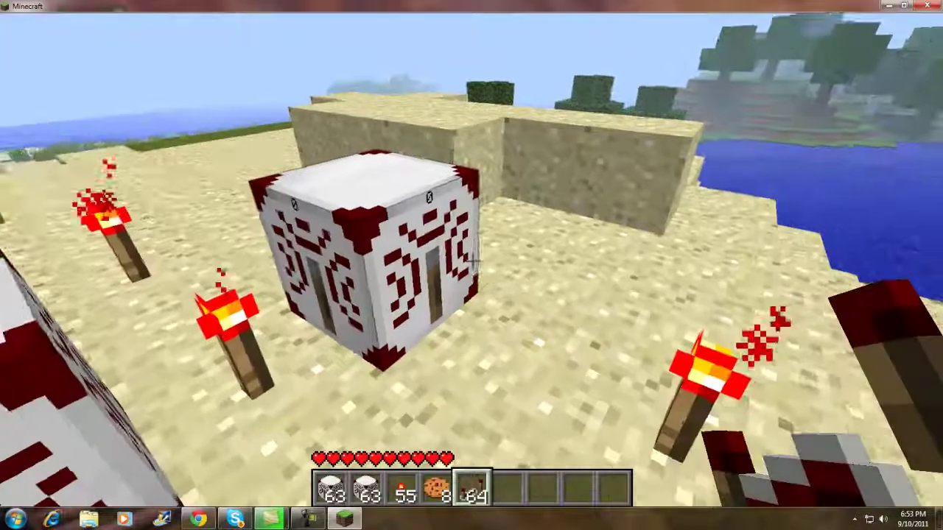
pyautogui.rightClick(472, 262)
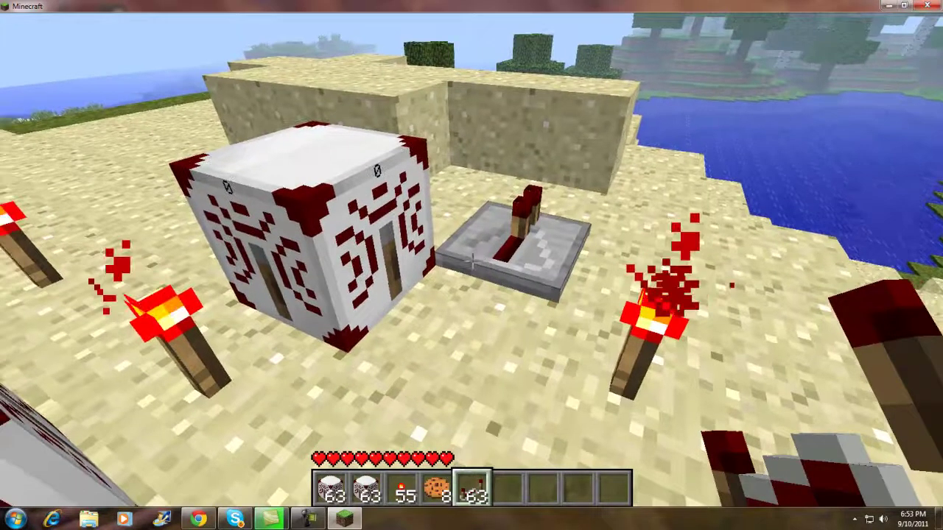
pyautogui.click(471, 262)
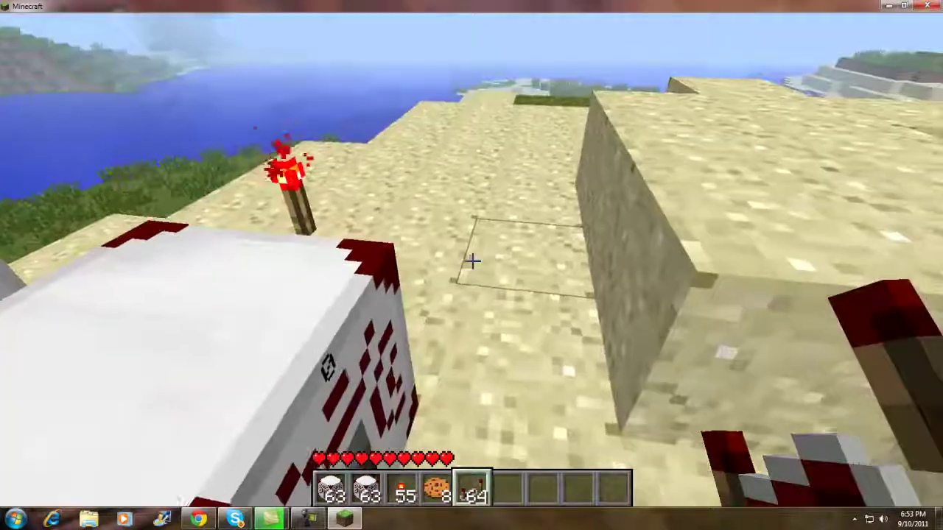
# Set the wireless receiver's frequency to 3000, then remove the repeater again
pyautogui.rightClick(472, 262)
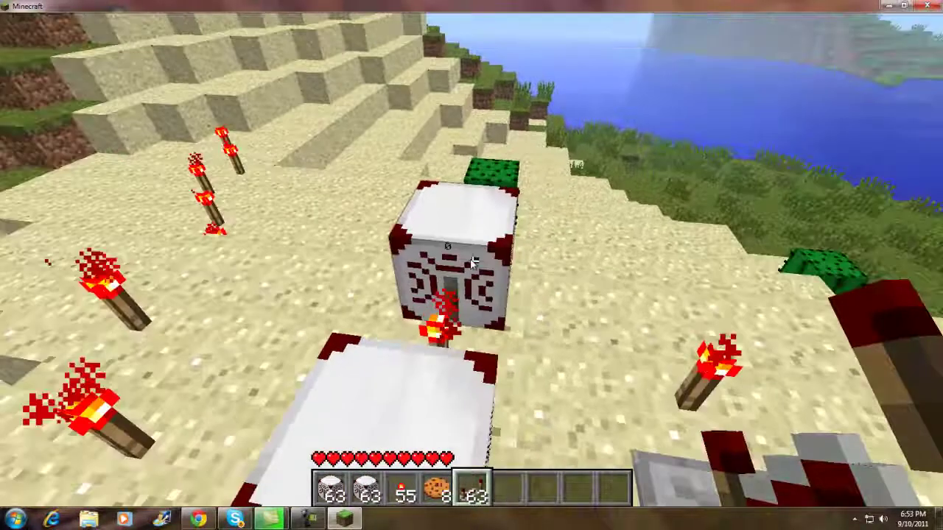
pyautogui.rightClick(472, 261)
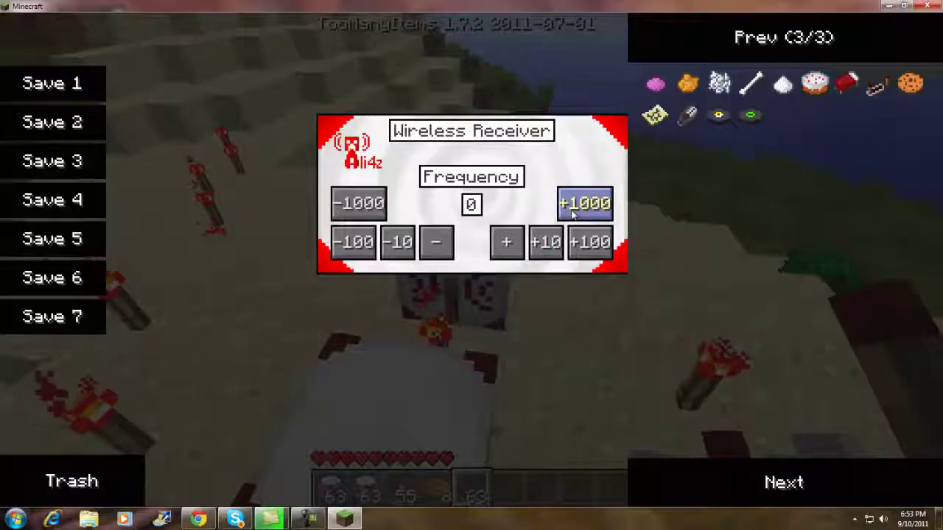
pyautogui.press('Escape')
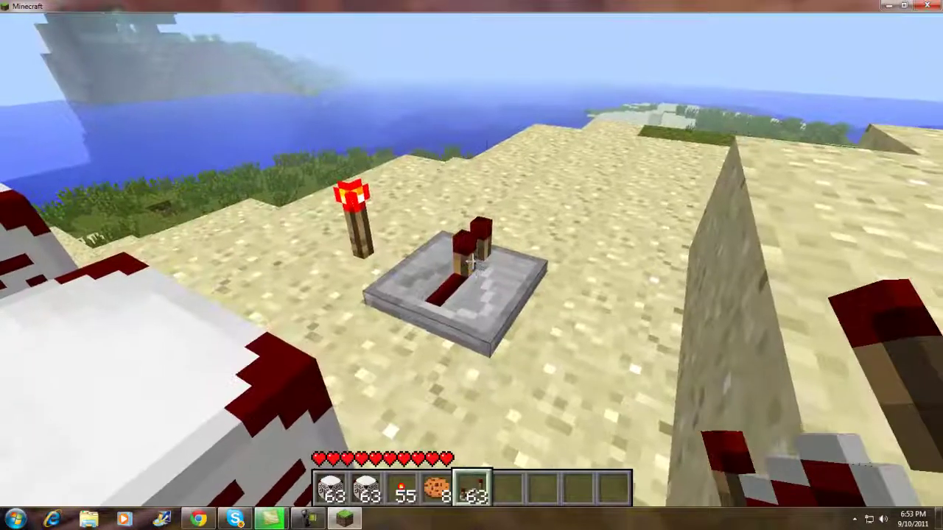
pyautogui.click(471, 261)
# Browse the TooManyItems pages in the inventory, then return to the world
pyautogui.press('e')
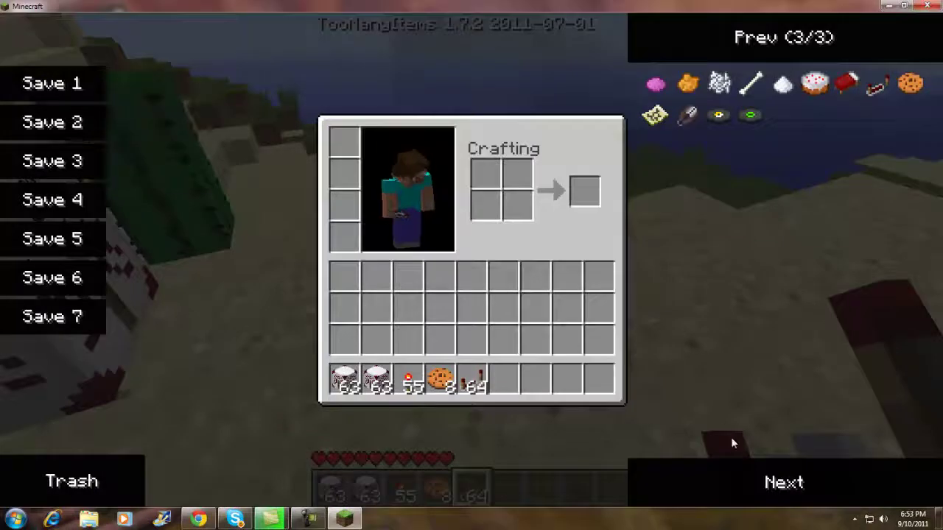
pyautogui.click(733, 482)
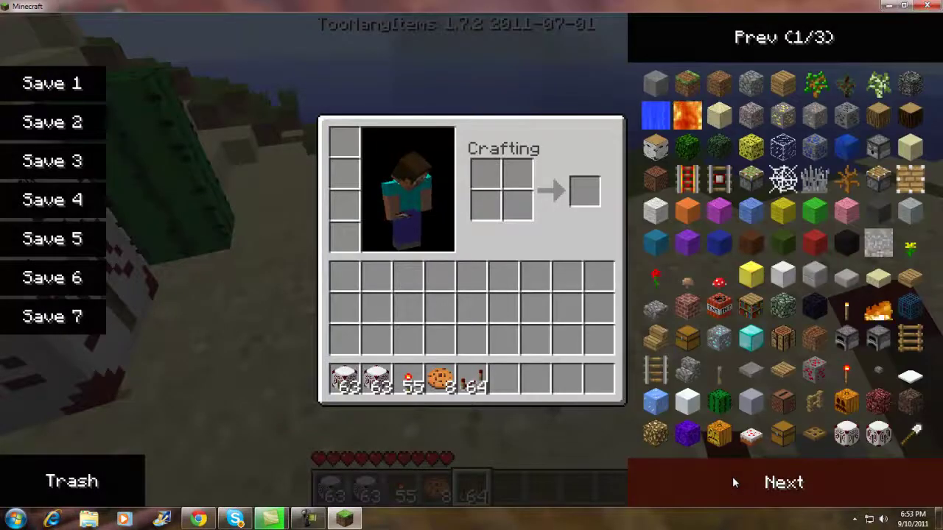
pyautogui.click(733, 479)
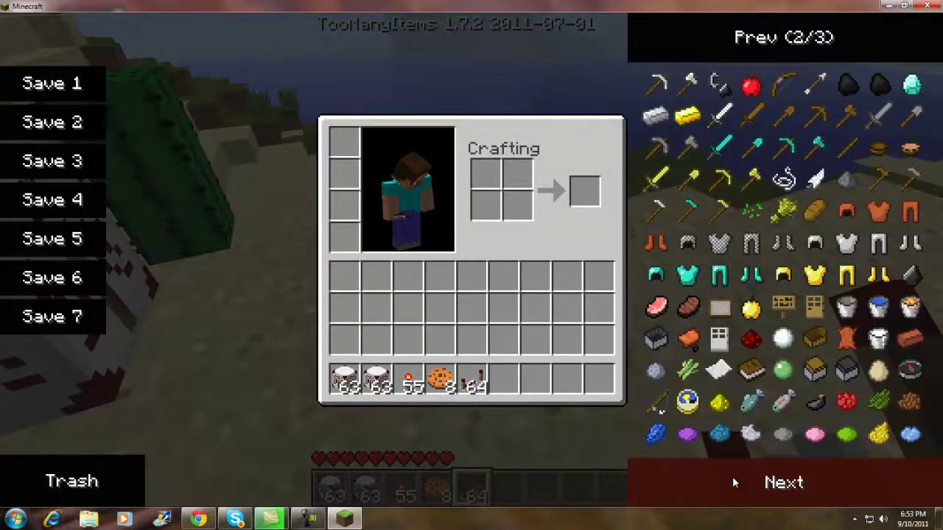
pyautogui.click(732, 479)
pyautogui.click(734, 482)
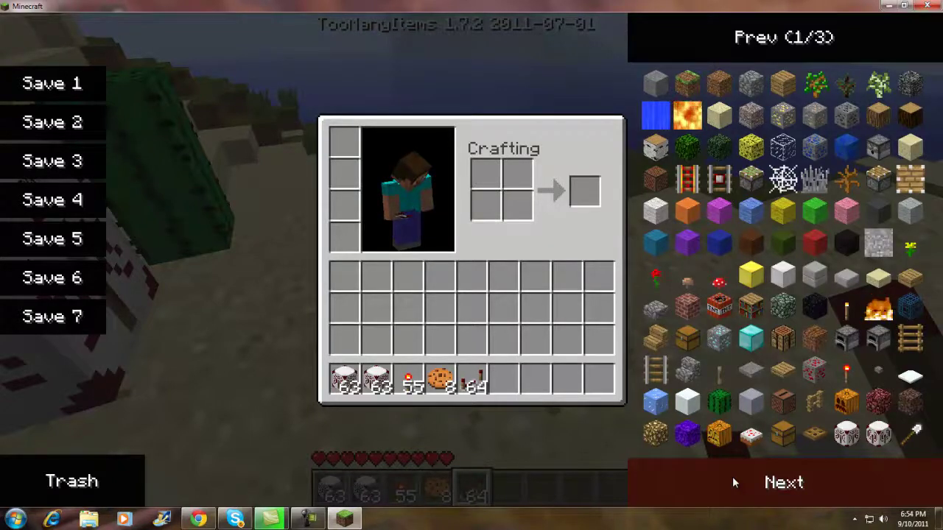
pyautogui.click(733, 477)
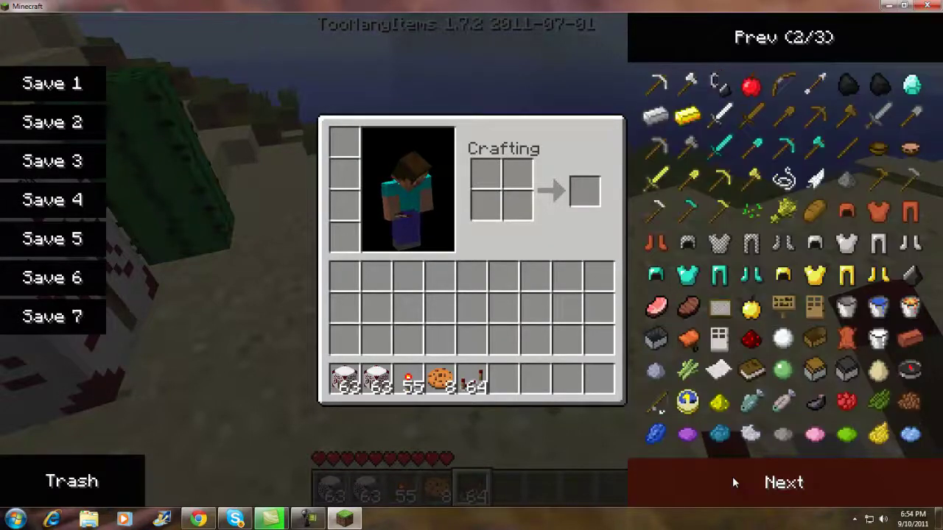
pyautogui.click(732, 477)
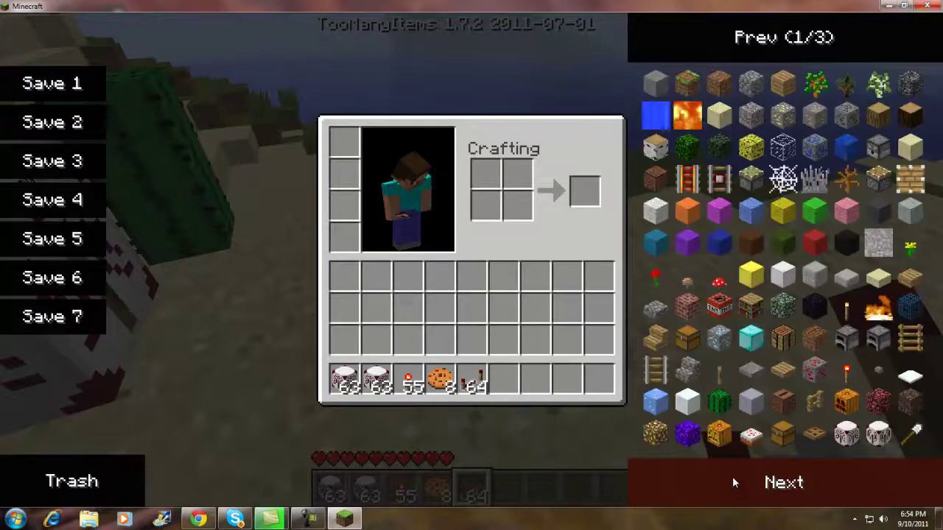
pyautogui.press('e')
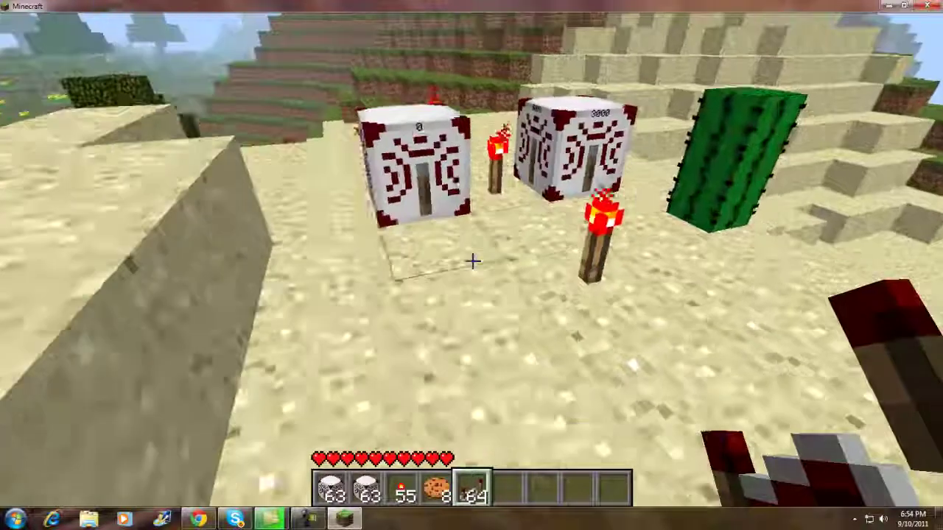
# Place a redstone repeater beside the wireless blocks and step back and forth to view it
pyautogui.rightClick(471, 259)
pyautogui.press('s')
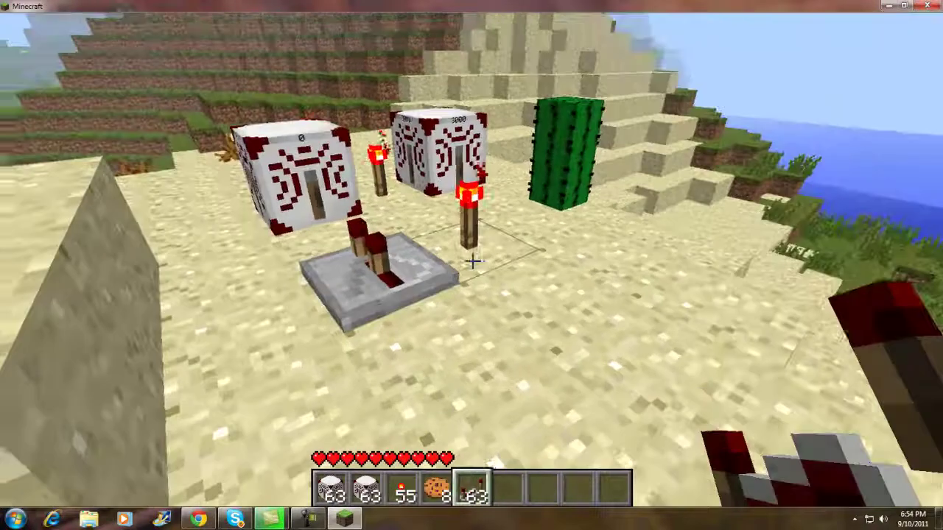
pyautogui.press('s')
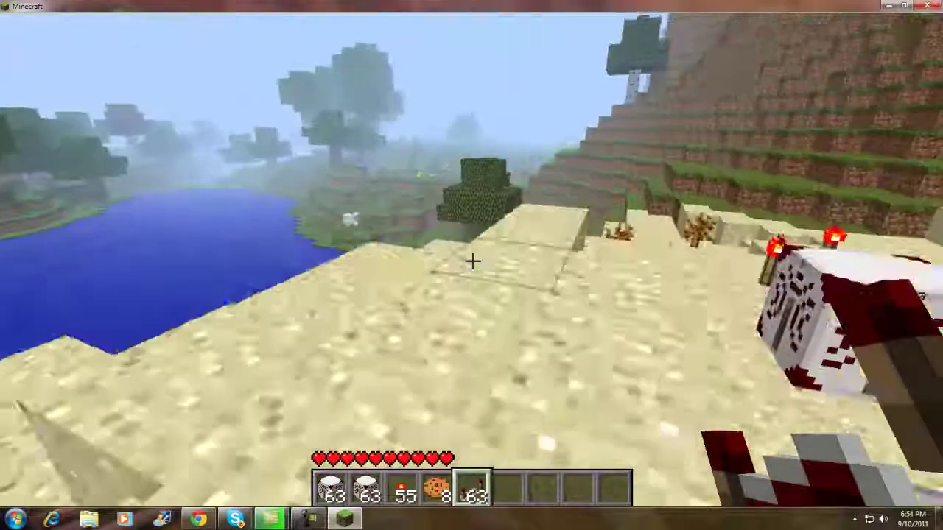
pyautogui.press('w')
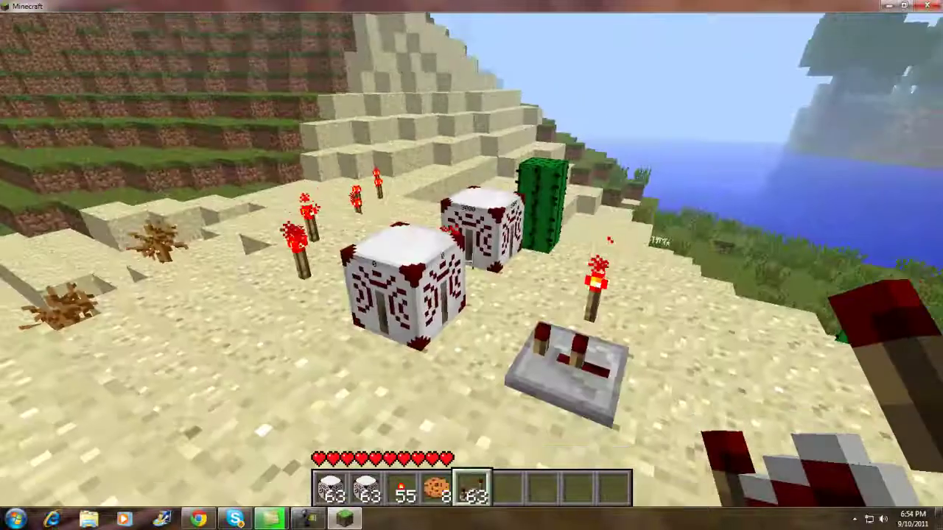
pyautogui.press('s')
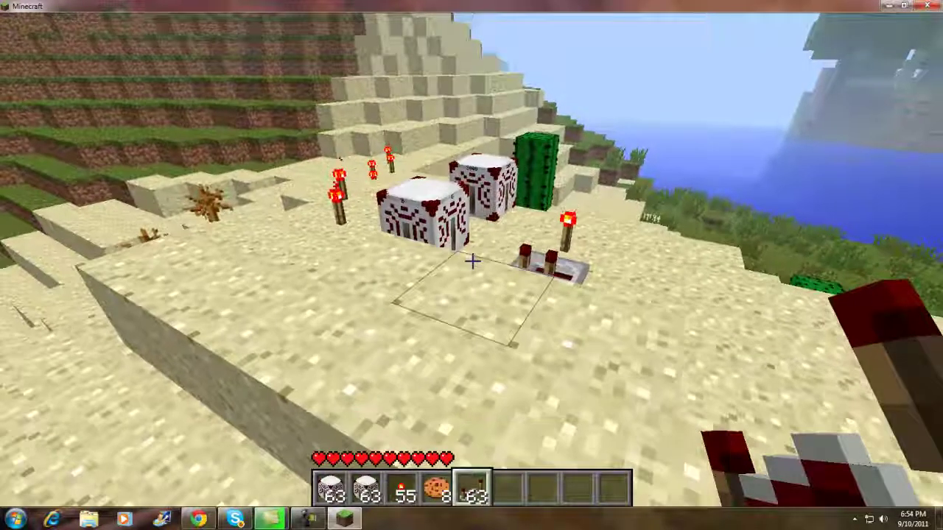
pyautogui.press('w')
pyautogui.press('s')
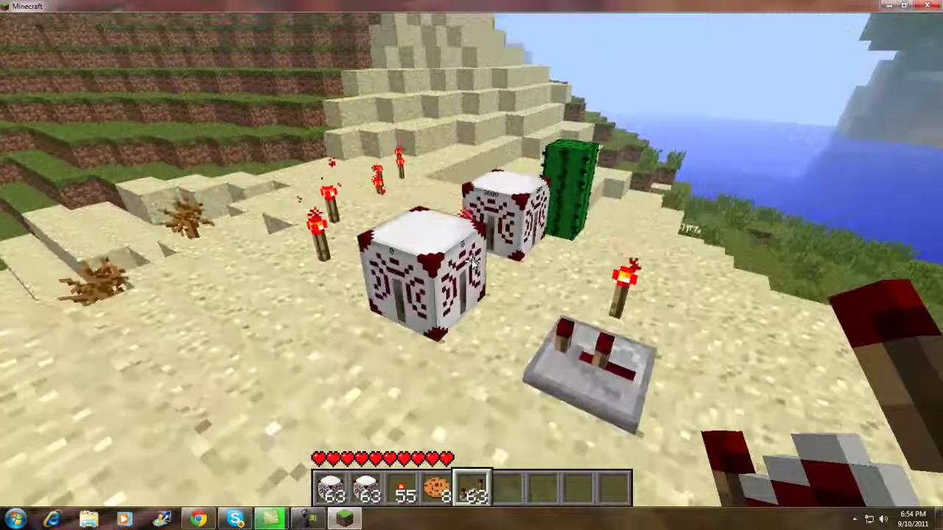